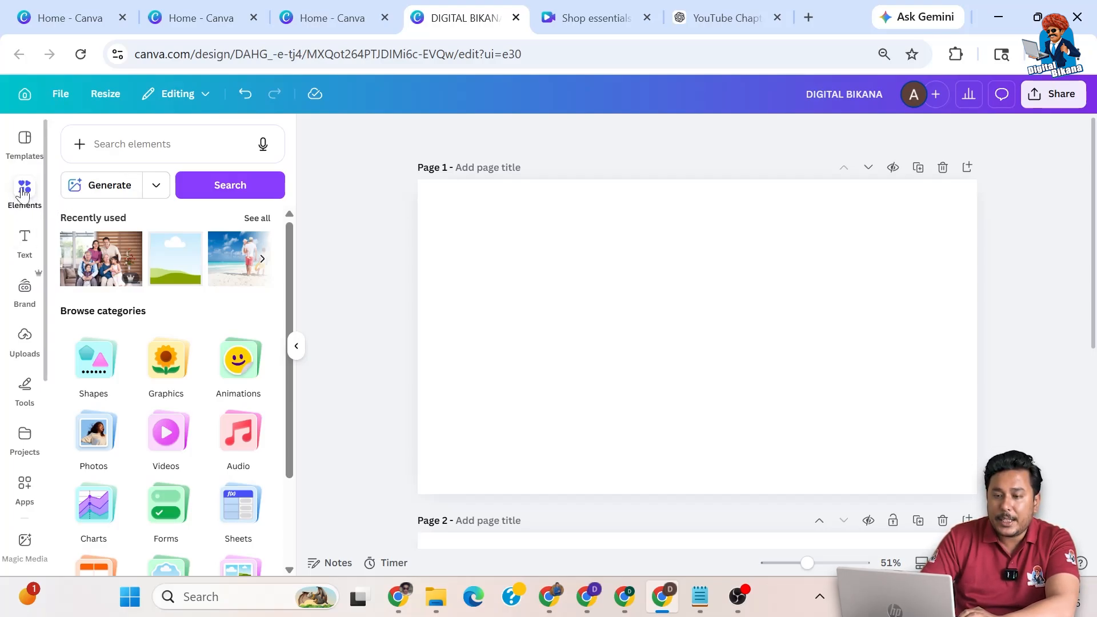
Step: Search the elements library for "man" and show only the photo results
{"action": "left_click", "coordinate": [114, 156]}
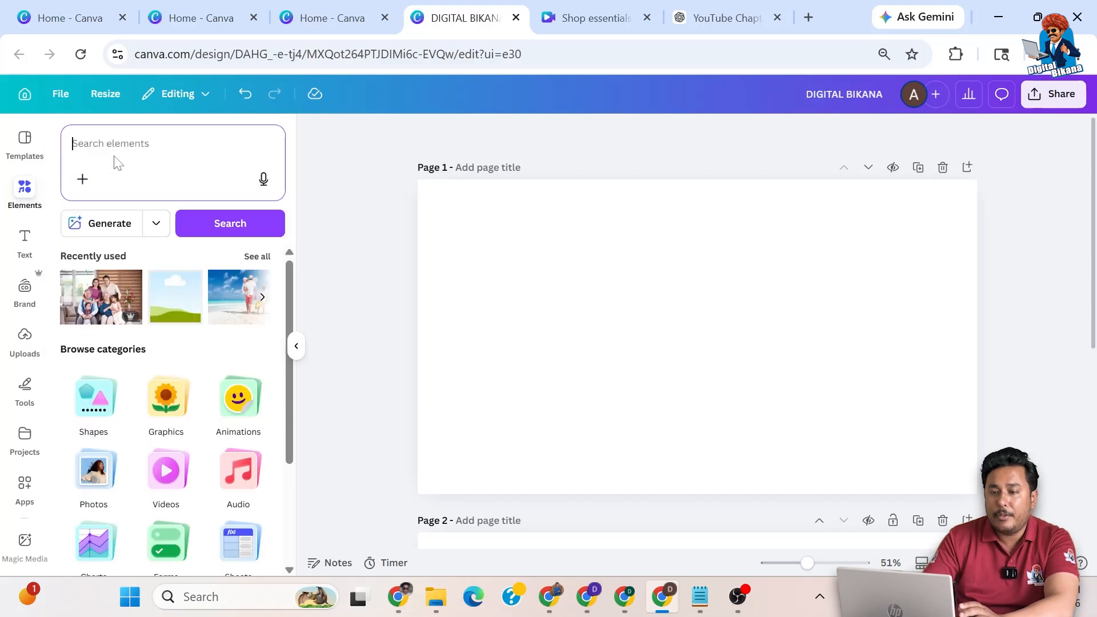
{"action": "type", "text": "man"}
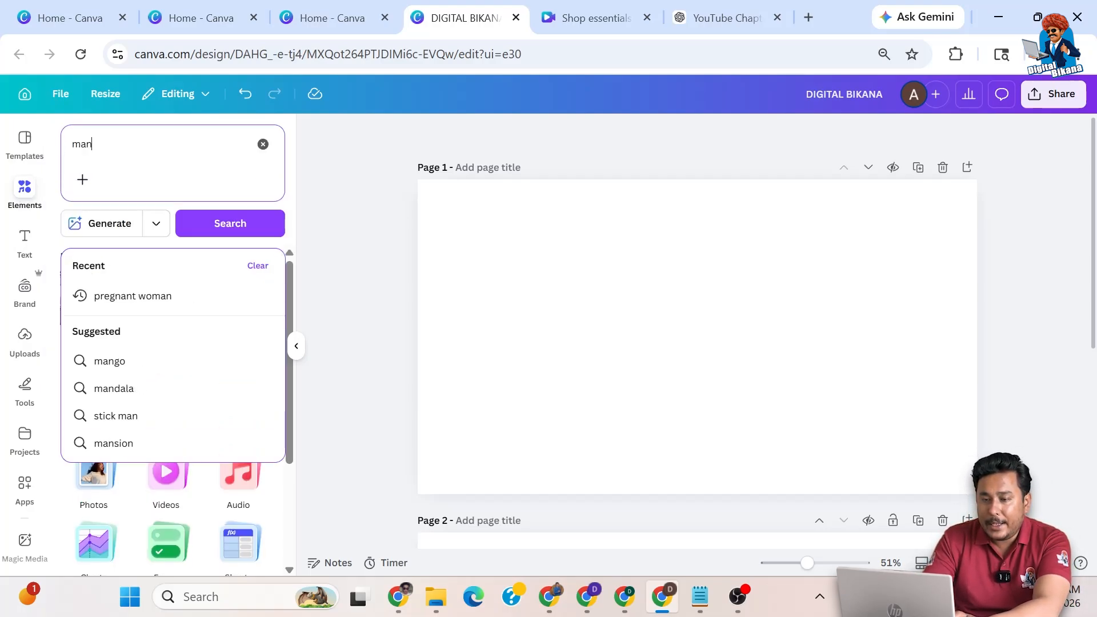
{"action": "key", "text": "Return"}
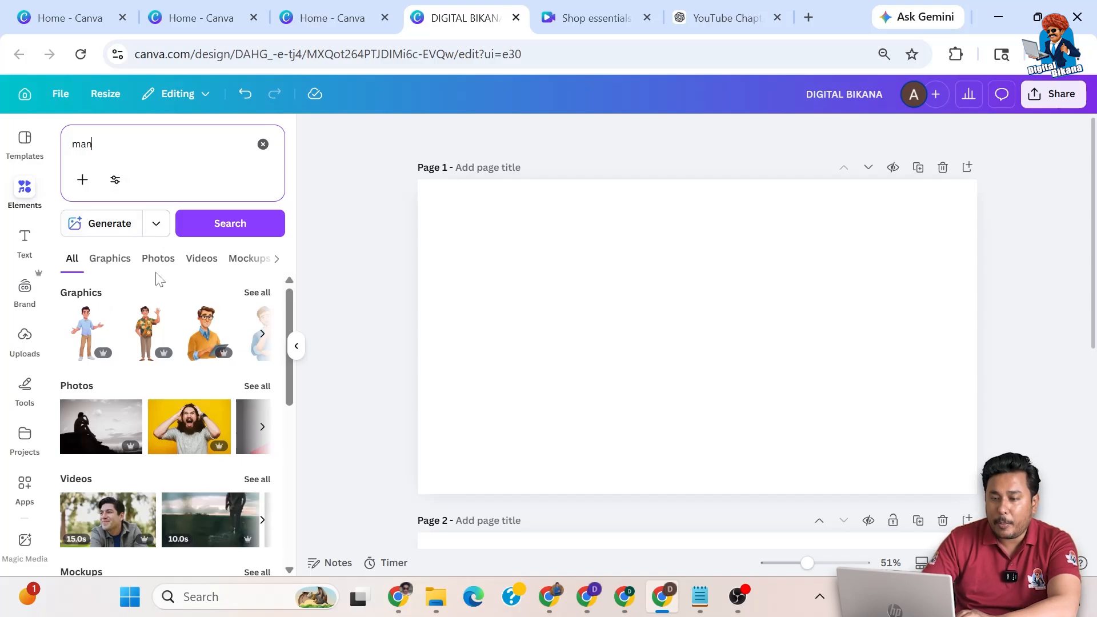
{"action": "left_click", "coordinate": [157, 260]}
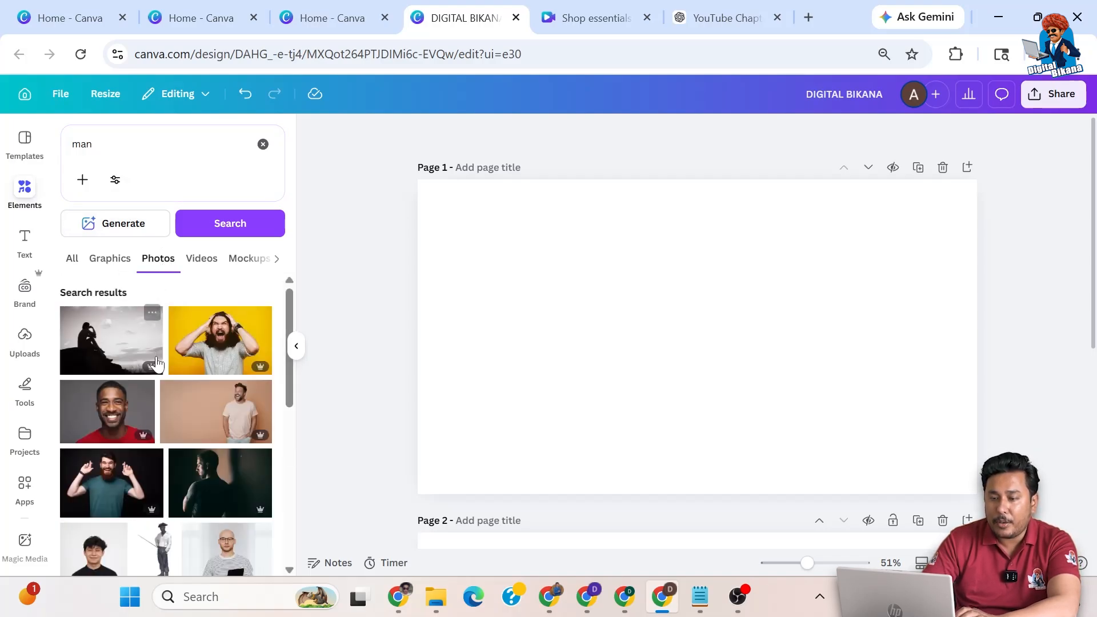
Step: Insert the yellow-background photo of the man in a white T-shirt pointing sideways on page 1 and remove its background
{"action": "scroll", "coordinate": [168, 410], "scroll_direction": "down", "scroll_amount": 3}
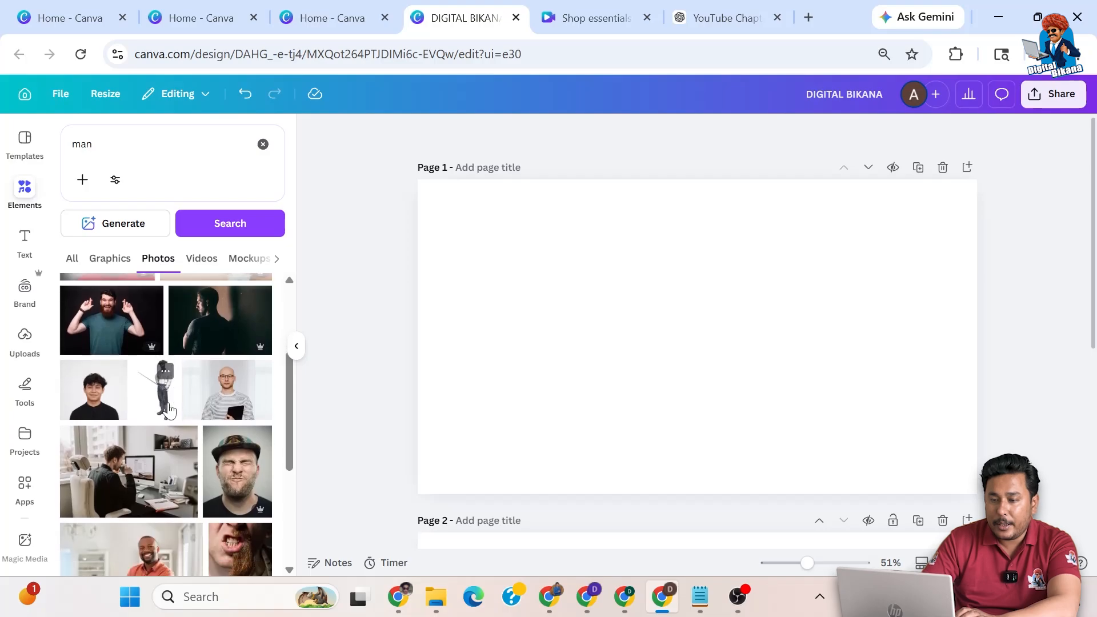
{"action": "scroll", "coordinate": [169, 411], "scroll_direction": "down", "scroll_amount": 4}
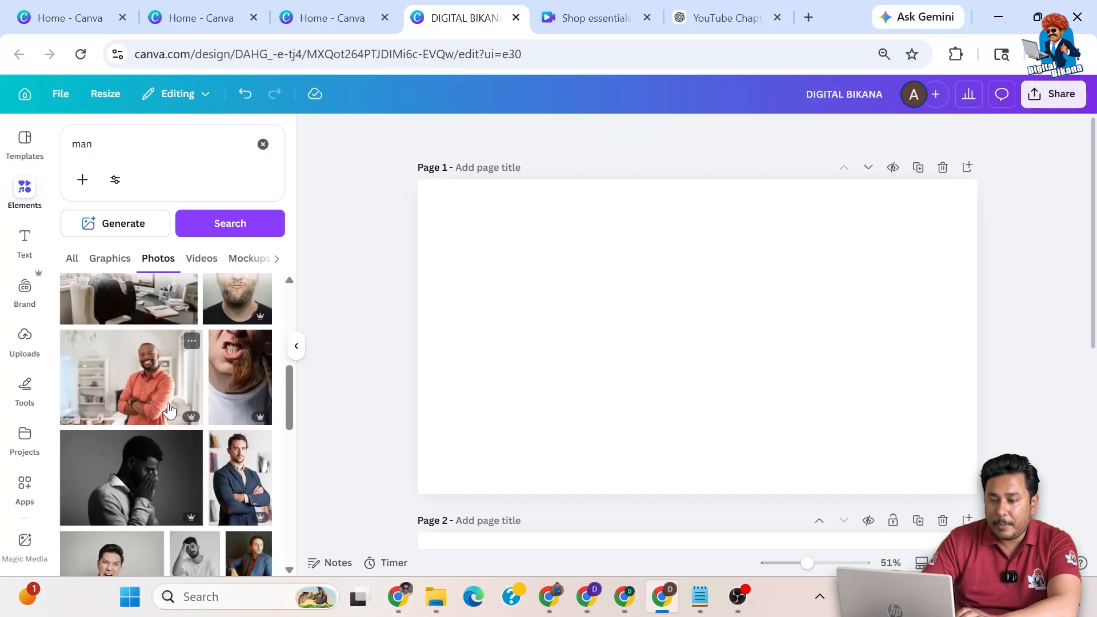
{"action": "scroll", "coordinate": [169, 411], "scroll_direction": "down", "scroll_amount": 5}
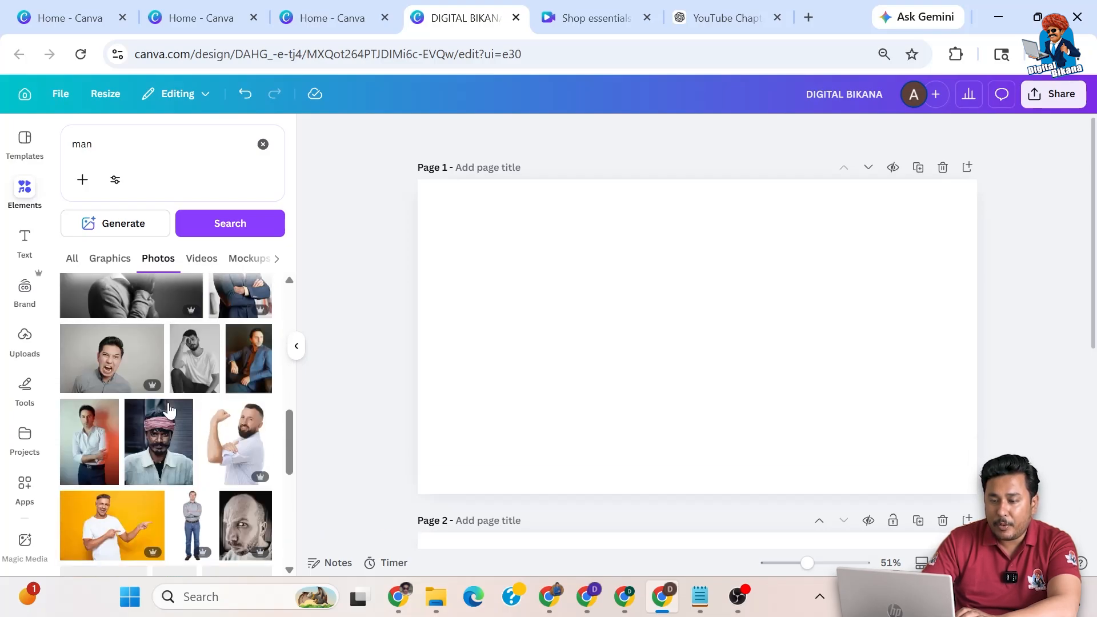
{"action": "scroll", "coordinate": [170, 410], "scroll_direction": "down", "scroll_amount": 1}
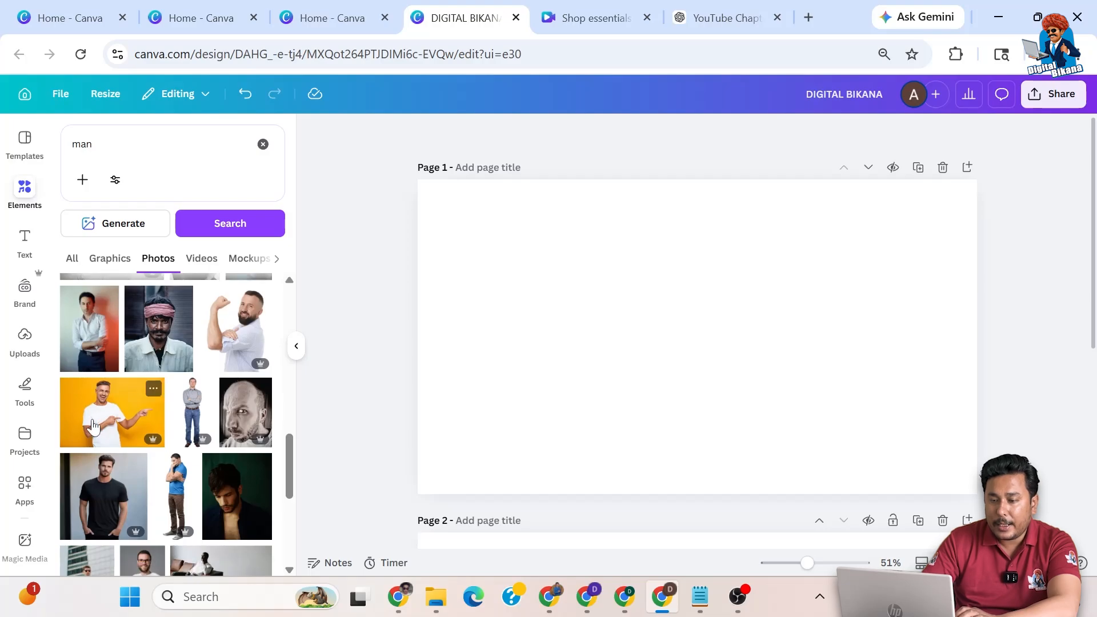
{"action": "left_click", "coordinate": [93, 426]}
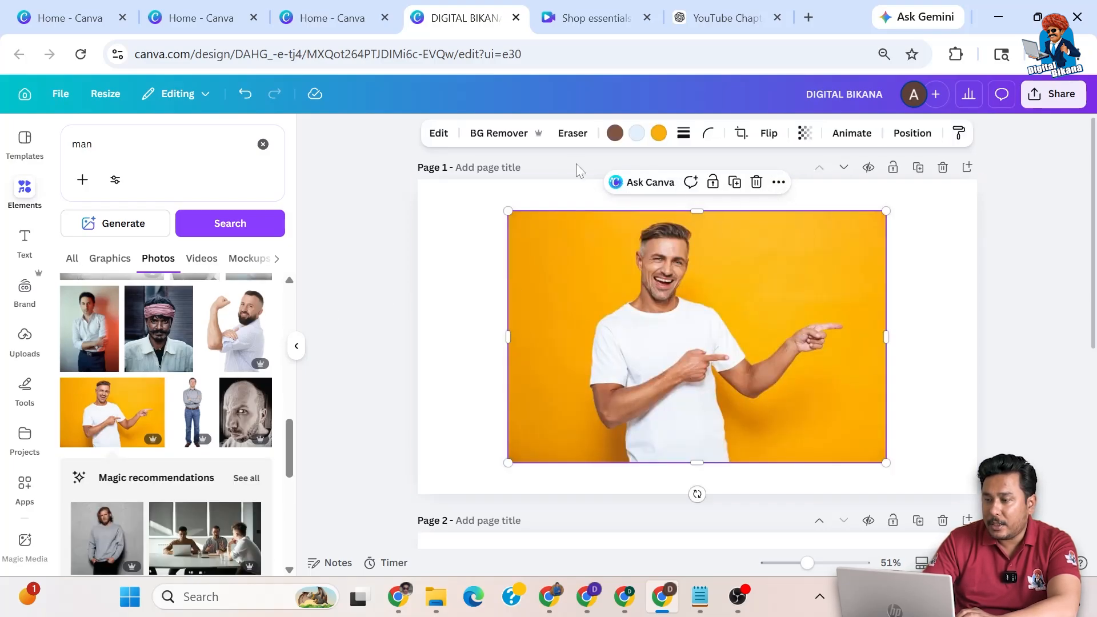
{"action": "left_click", "coordinate": [508, 146]}
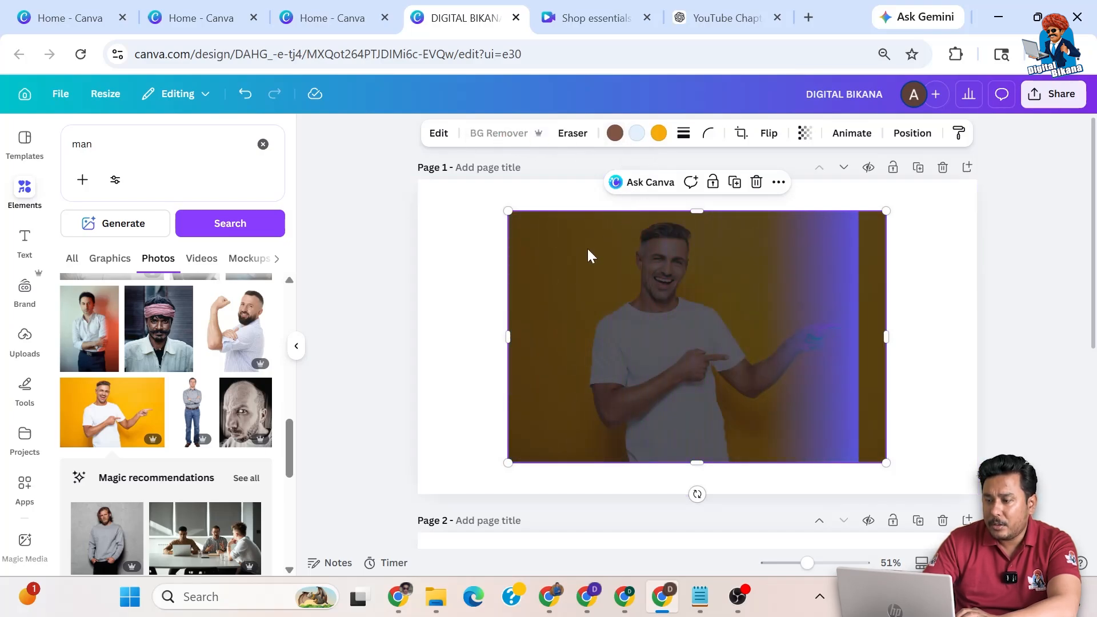
Step: Set the page 1 background to the default blue-to-purple linear gradient
{"action": "left_click", "coordinate": [483, 283]}
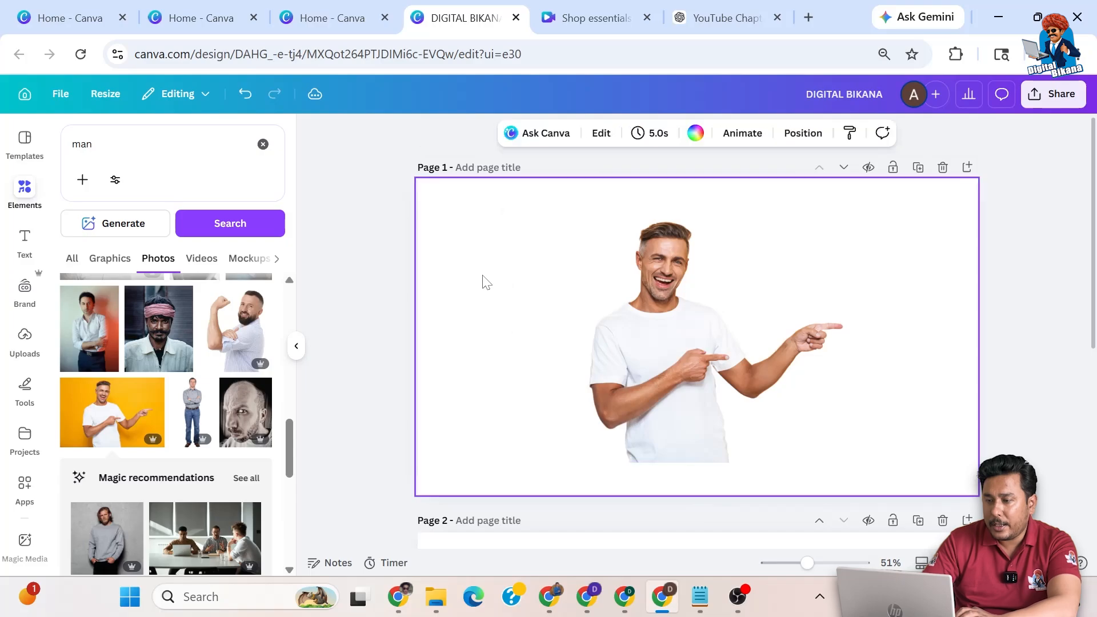
{"action": "left_click", "coordinate": [695, 134]}
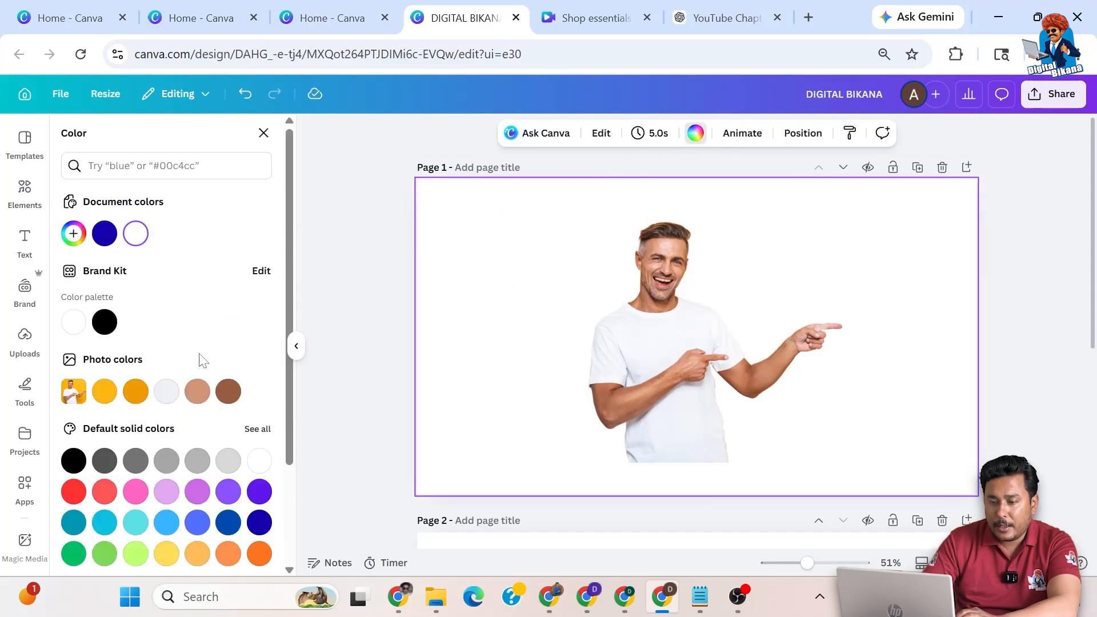
{"action": "scroll", "coordinate": [109, 495], "scroll_direction": "down", "scroll_amount": 1}
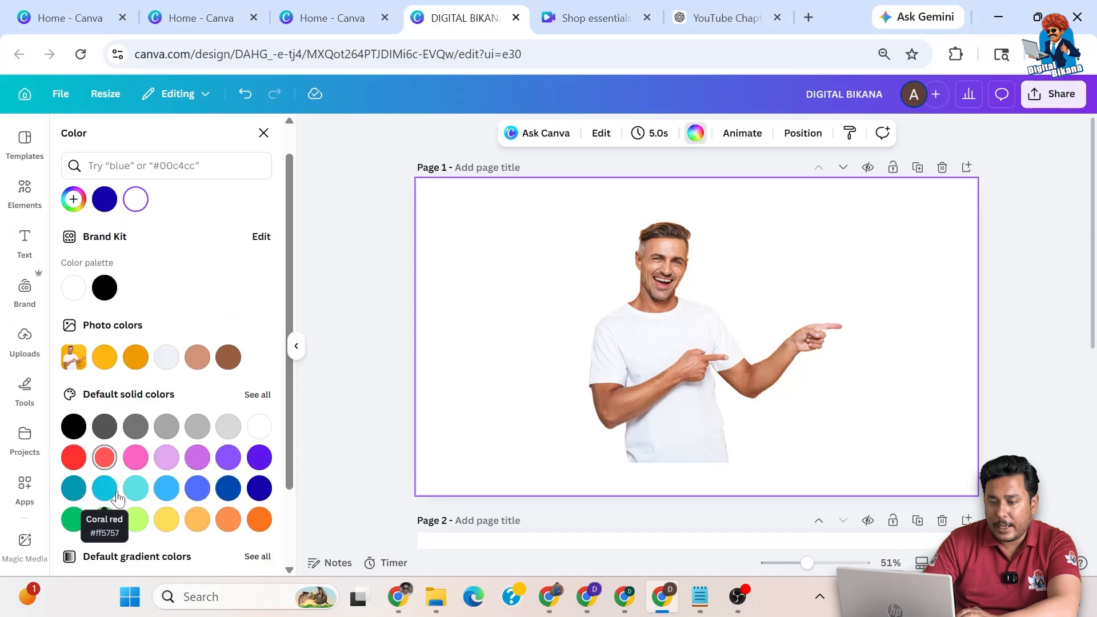
{"action": "scroll", "coordinate": [166, 466], "scroll_direction": "down", "scroll_amount": 1}
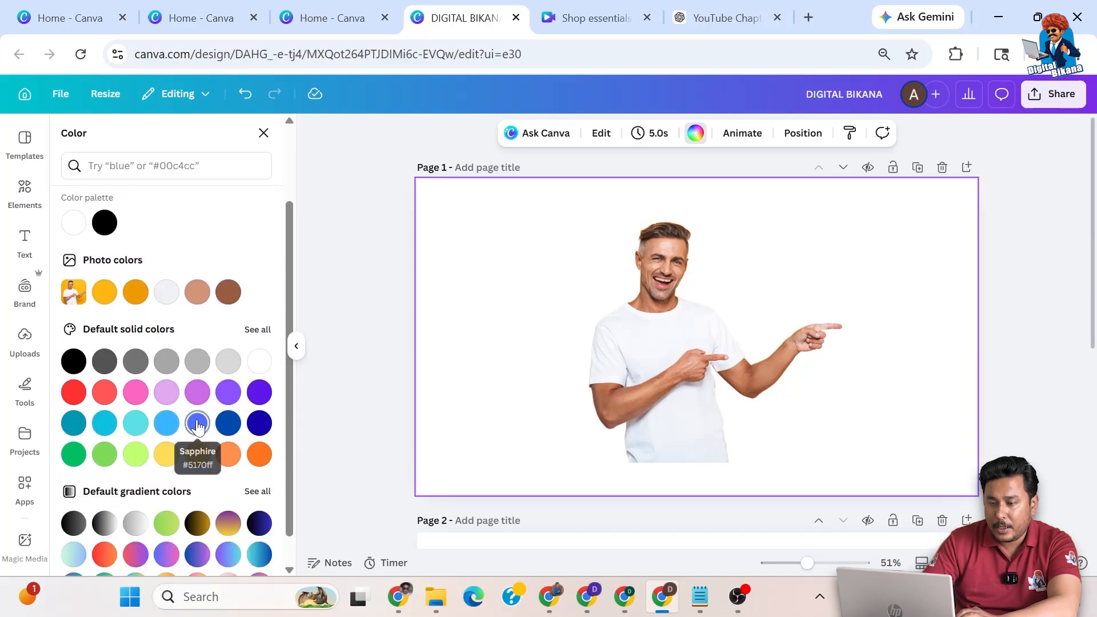
{"action": "left_click", "coordinate": [197, 554]}
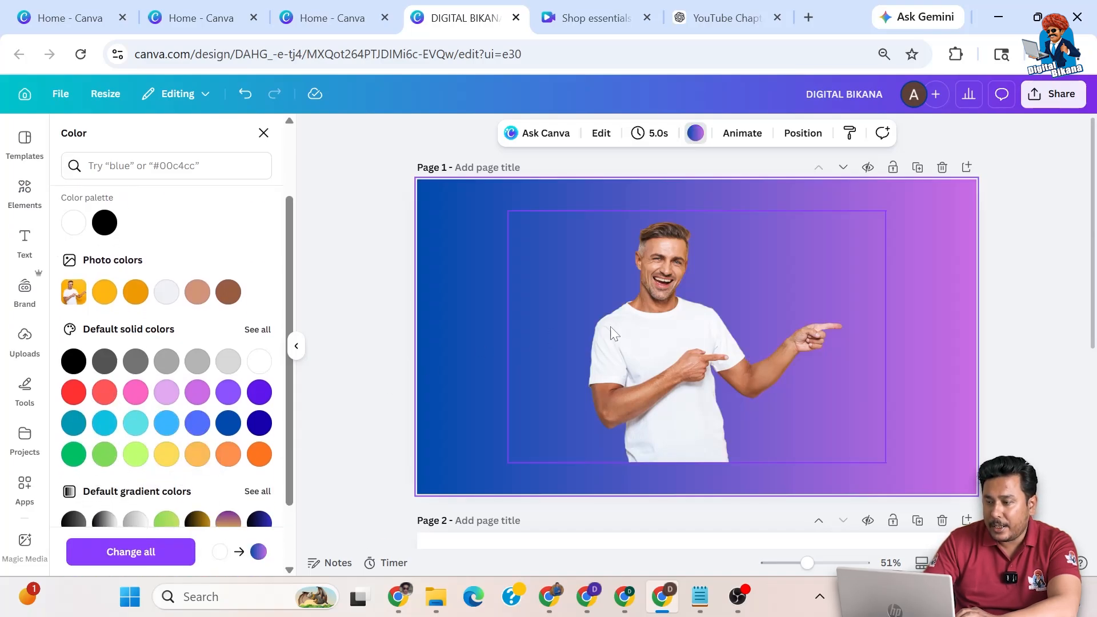
Step: Enlarge the man's cutout to the full page height and align it with the page's left edge
{"action": "left_click", "coordinate": [654, 343]}
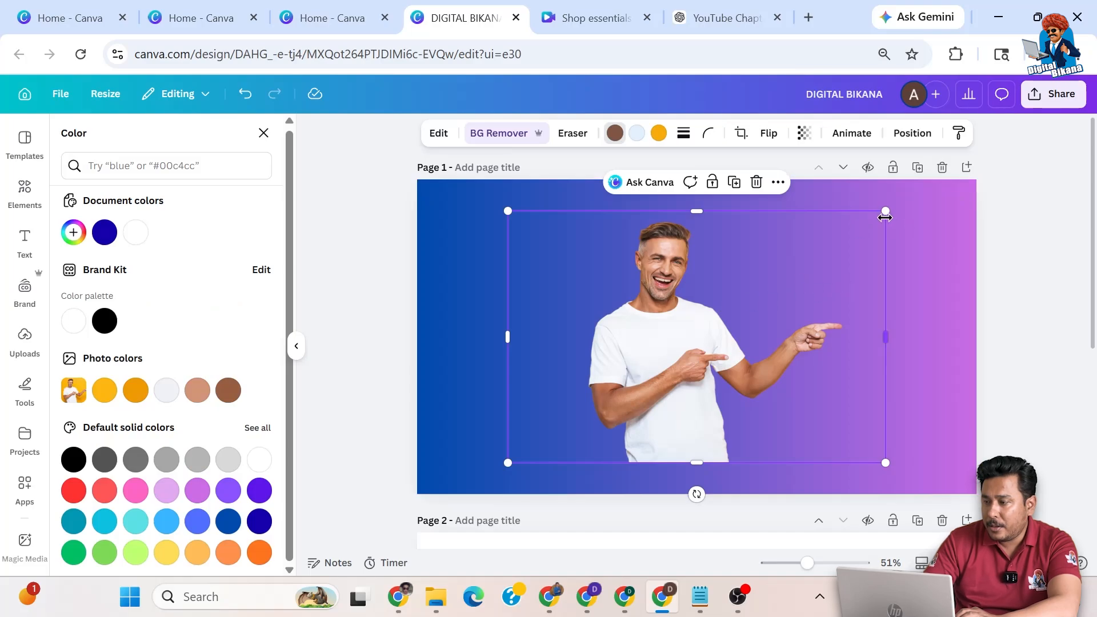
{"action": "left_click_drag", "start_coordinate": [885, 215], "coordinate": [1004, 130]}
{"action": "left_click_drag", "start_coordinate": [769, 305], "coordinate": [708, 324]}
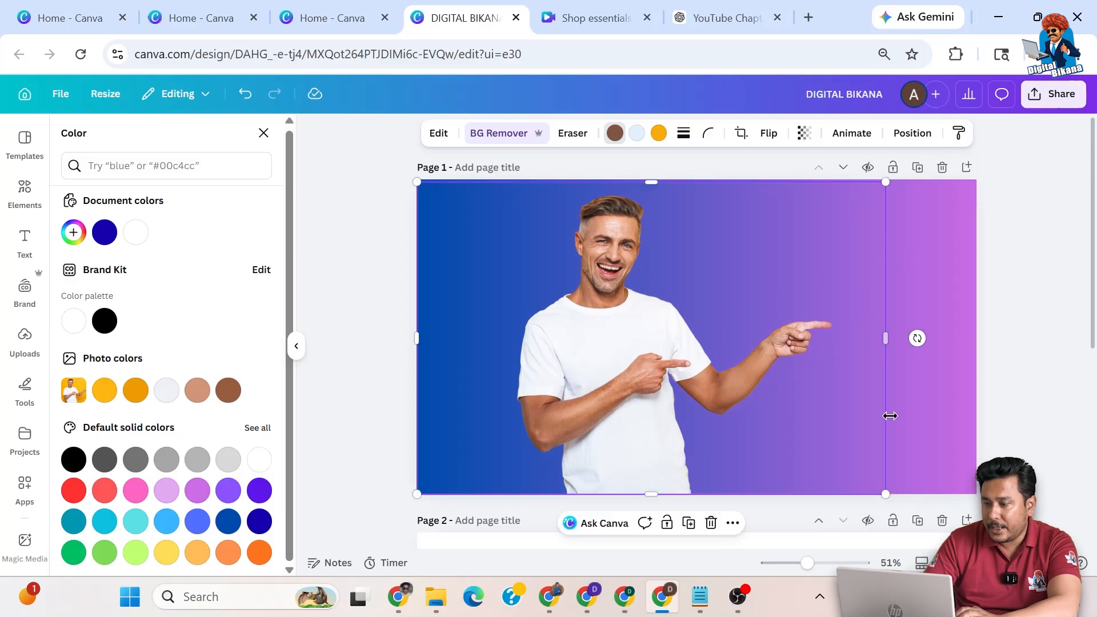
{"action": "left_click_drag", "start_coordinate": [886, 494], "coordinate": [886, 494]}
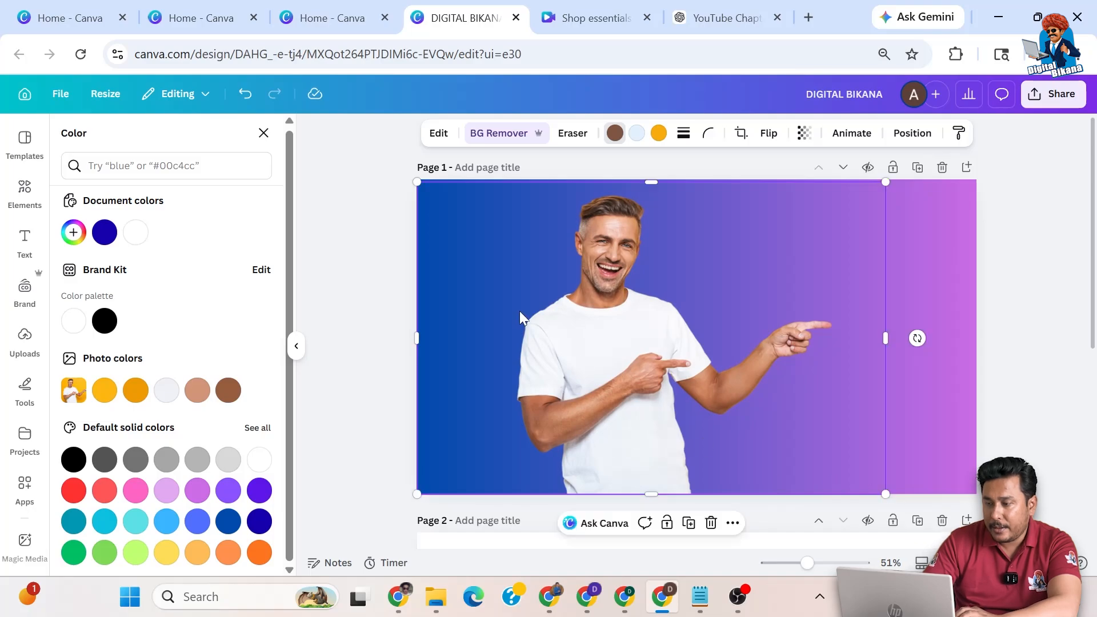
Step: Look through the image editing options for the cutout and its full filter list down to the Duotone presets
{"action": "left_click", "coordinate": [422, 141]}
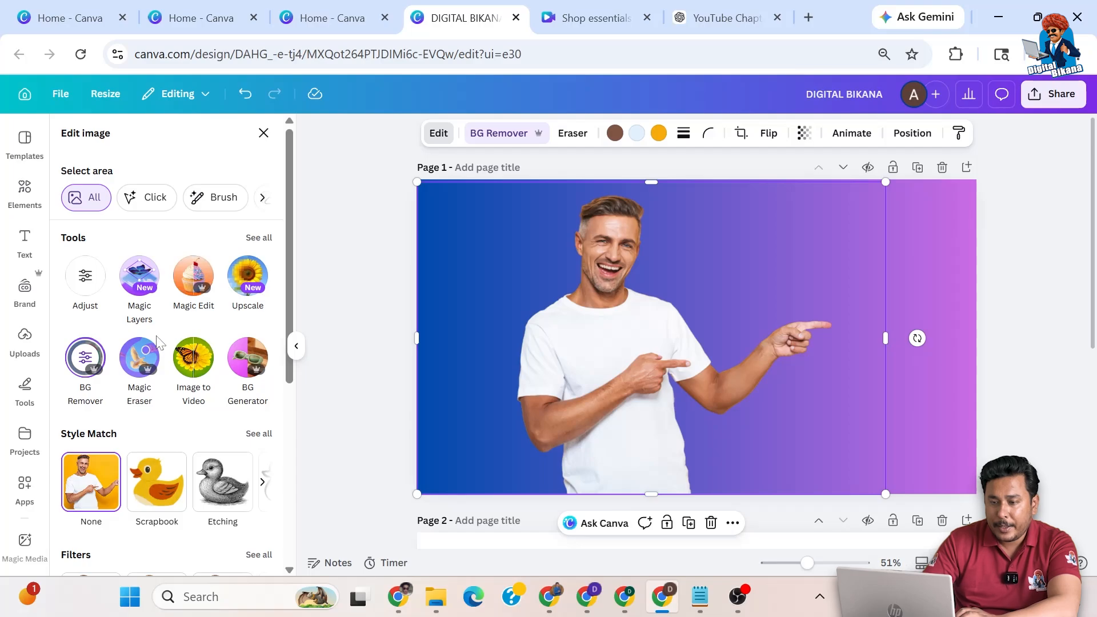
{"action": "scroll", "coordinate": [158, 344], "scroll_direction": "down", "scroll_amount": 4}
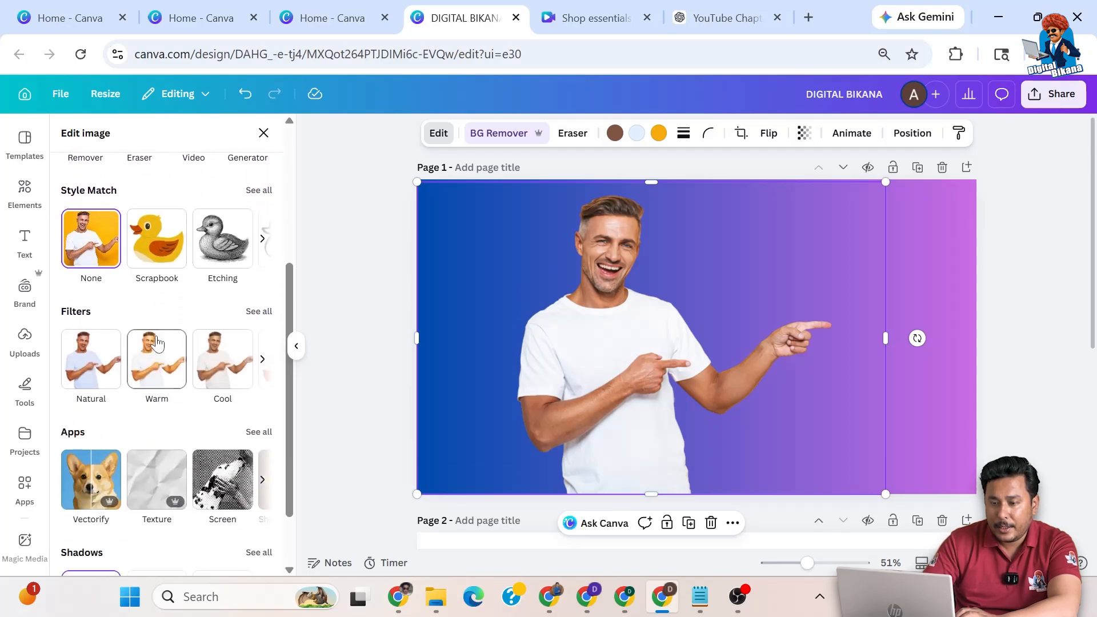
{"action": "scroll", "coordinate": [157, 343], "scroll_direction": "down", "scroll_amount": 2}
{"action": "scroll", "coordinate": [158, 343], "scroll_direction": "up", "scroll_amount": 6}
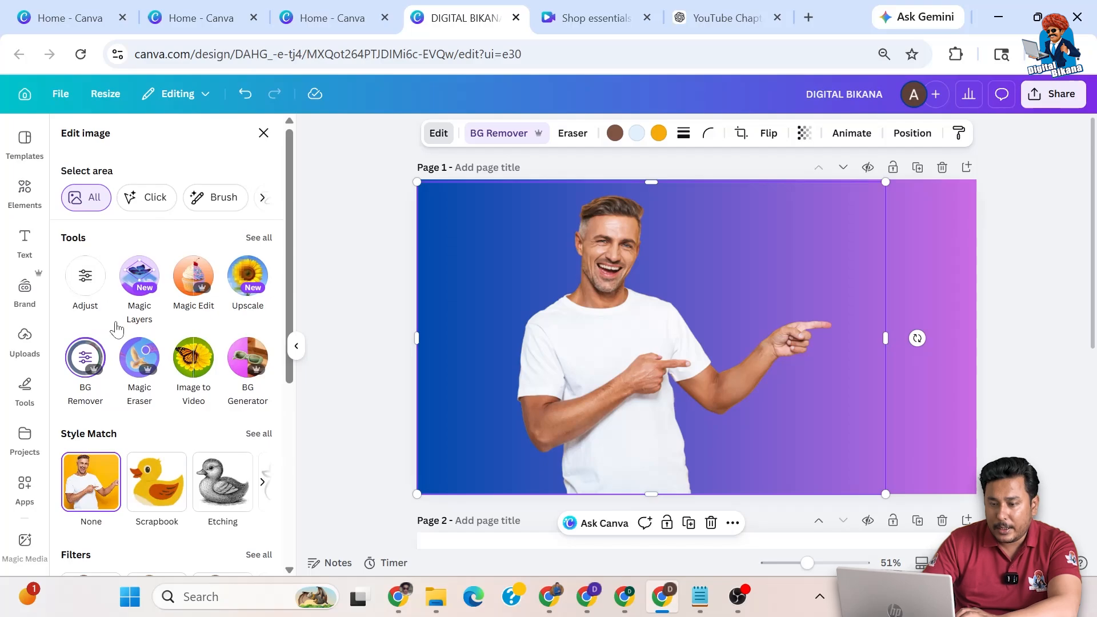
{"action": "scroll", "coordinate": [123, 323], "scroll_direction": "down", "scroll_amount": 5}
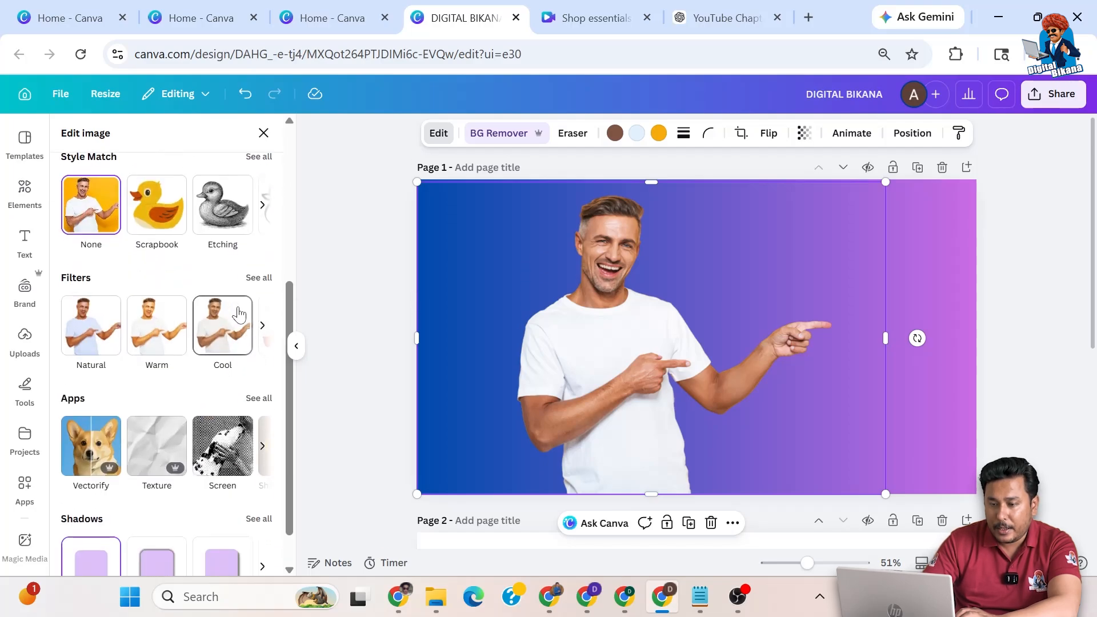
{"action": "left_click", "coordinate": [259, 279]}
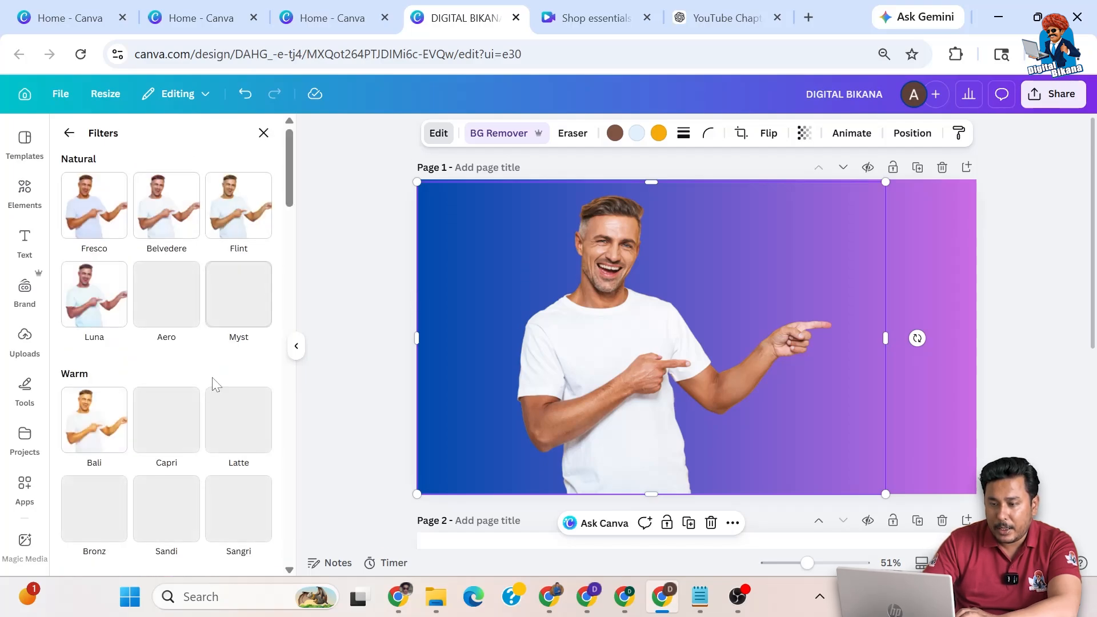
{"action": "scroll", "coordinate": [197, 416], "scroll_direction": "down", "scroll_amount": 8}
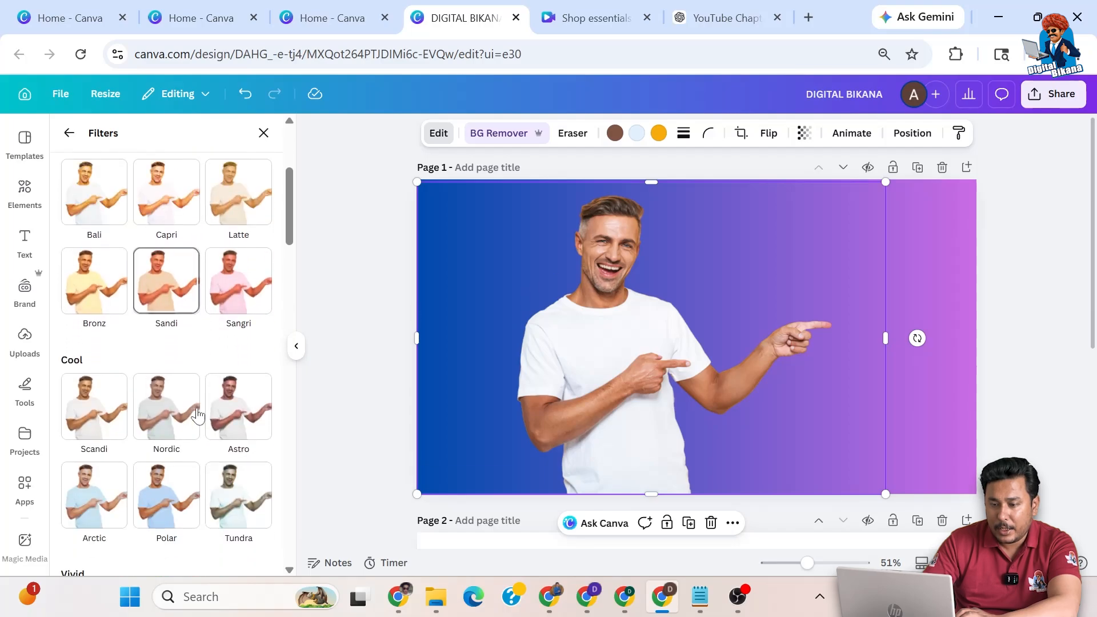
{"action": "scroll", "coordinate": [197, 415], "scroll_direction": "down", "scroll_amount": 12}
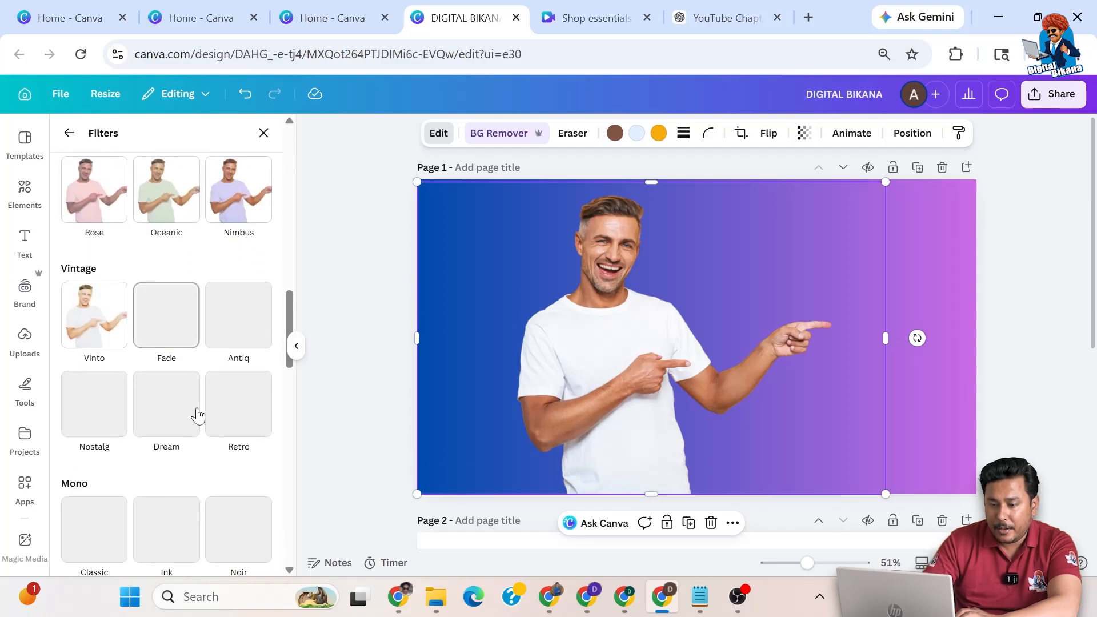
{"action": "scroll", "coordinate": [197, 415], "scroll_direction": "down", "scroll_amount": 7}
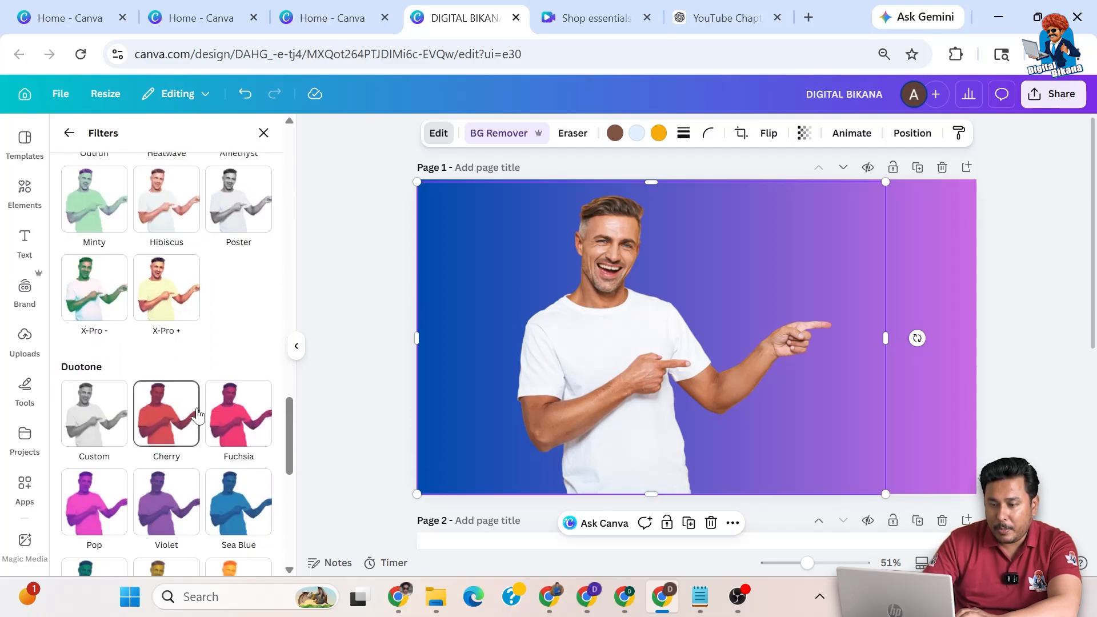
{"action": "scroll", "coordinate": [197, 415], "scroll_direction": "down", "scroll_amount": 1}
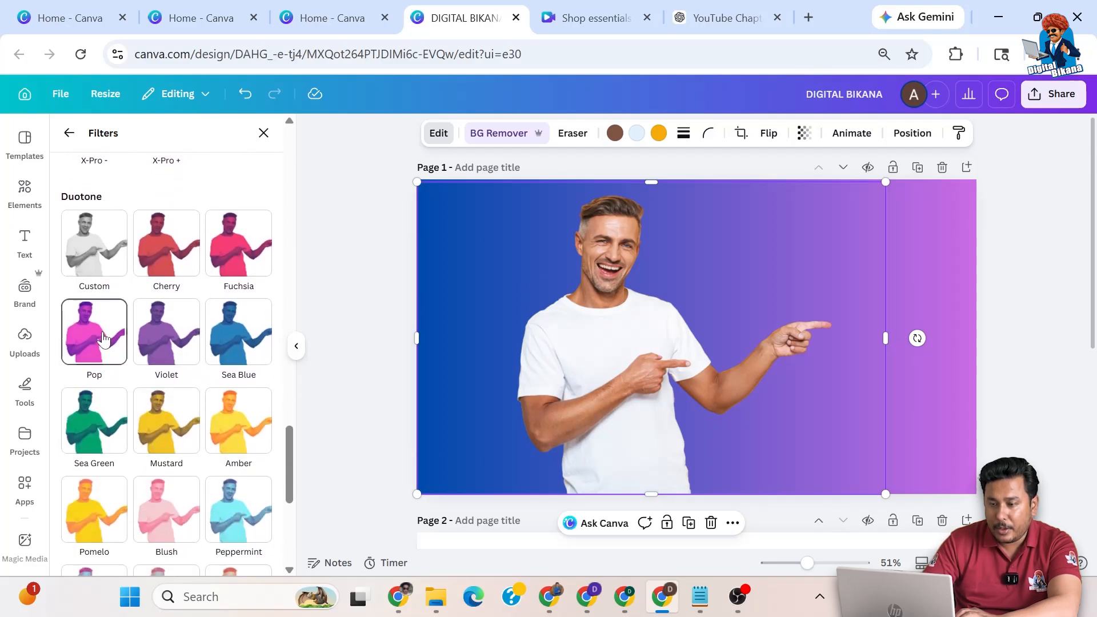
{"action": "scroll", "coordinate": [104, 339], "scroll_direction": "down", "scroll_amount": 3}
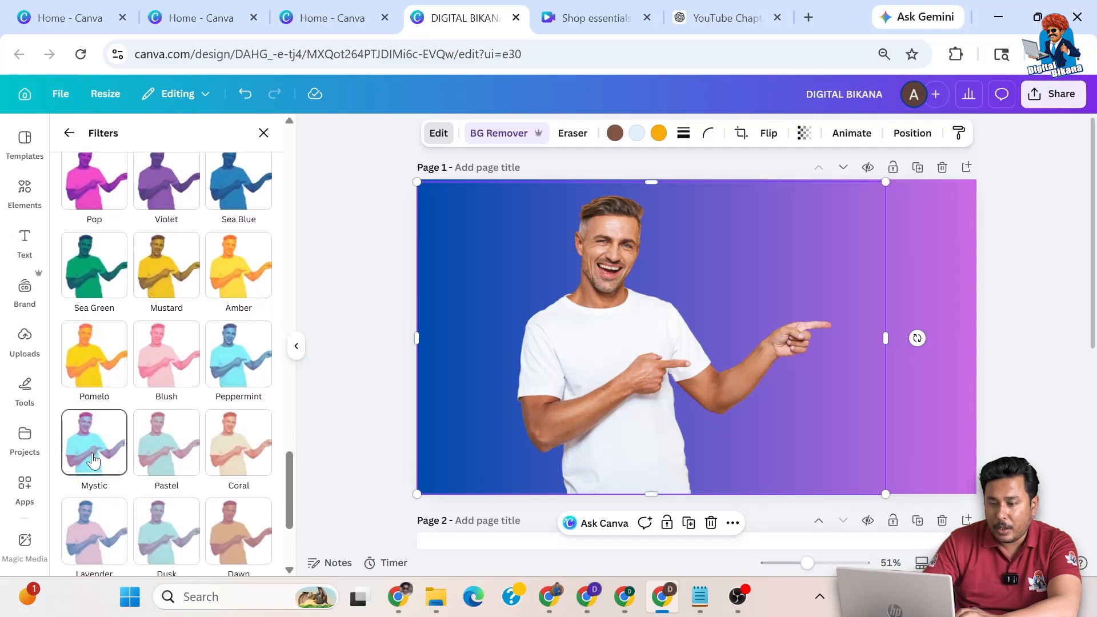
Step: Apply the Mystic duotone filter to the man, sampling highlights #BC69E1 and shadows #1F4FB5 from the gradient's purple and blue ends
{"action": "left_click", "coordinate": [93, 460]}
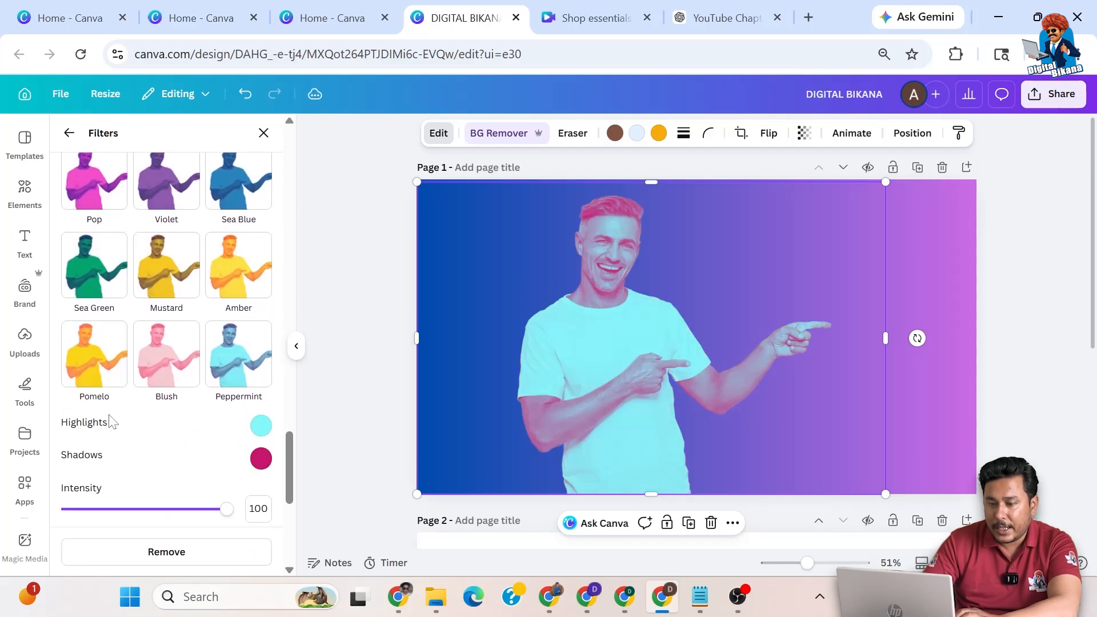
{"action": "left_click", "coordinate": [261, 426]}
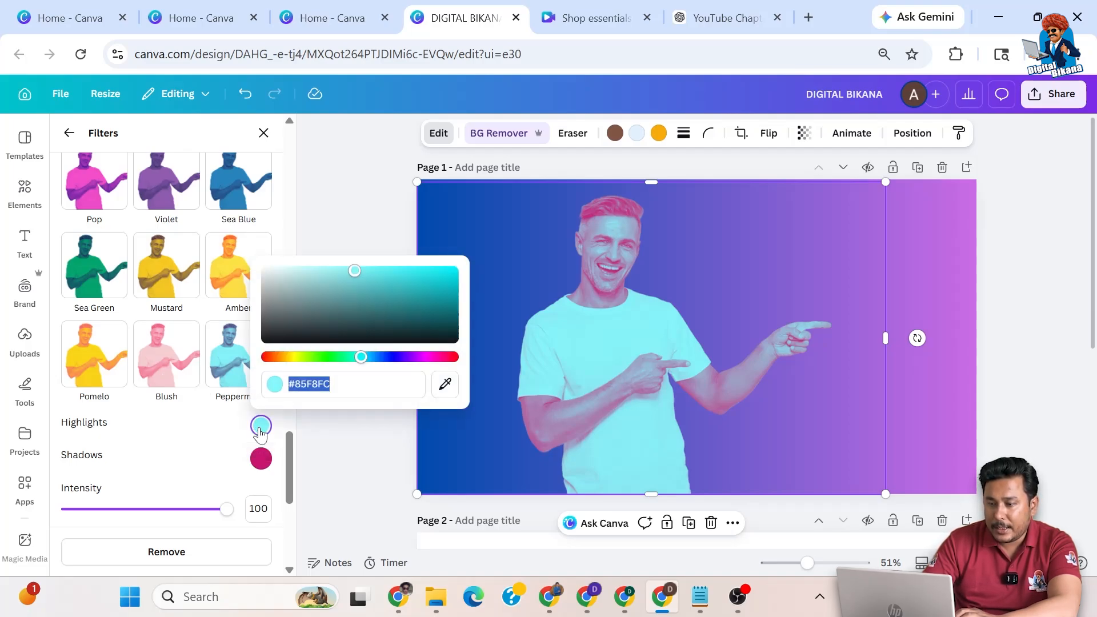
{"action": "left_click", "coordinate": [445, 384]}
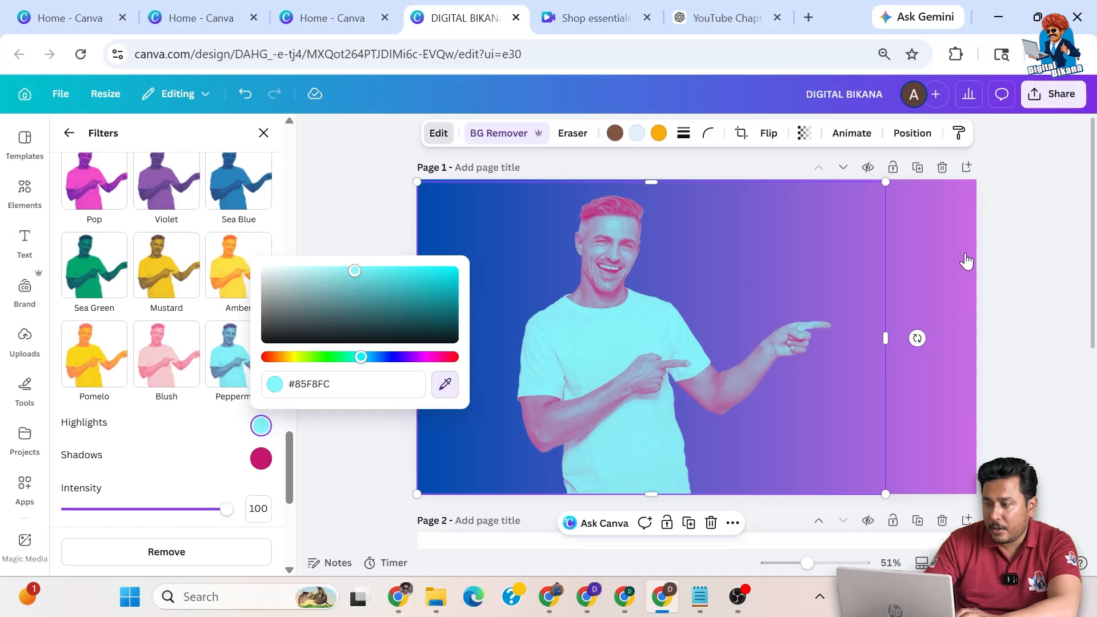
{"action": "left_click", "coordinate": [935, 258]}
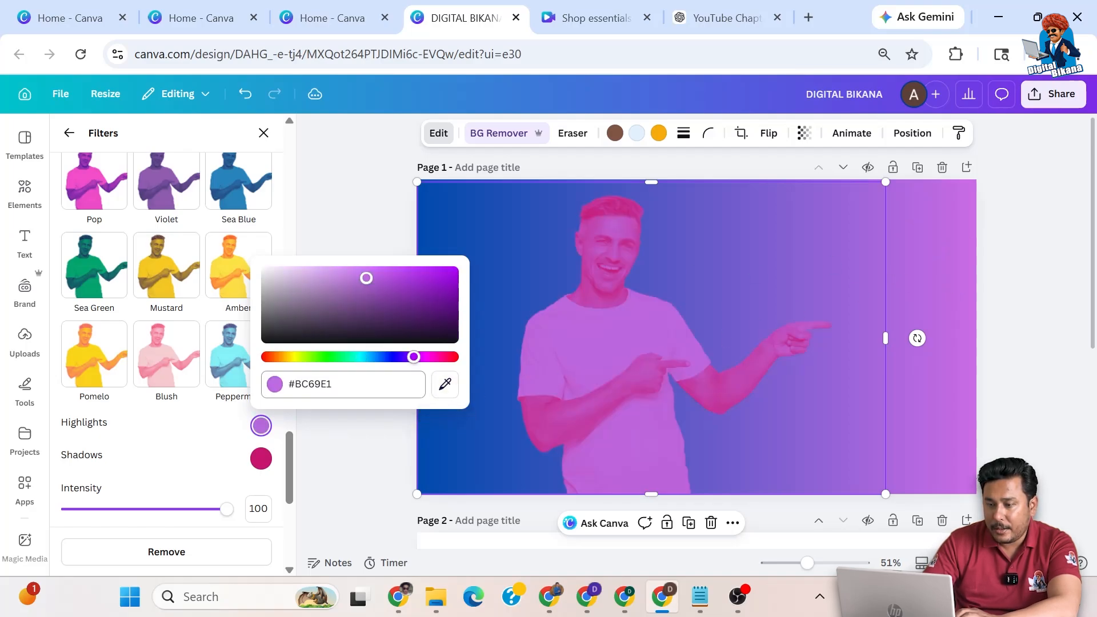
{"action": "left_click", "coordinate": [261, 460]}
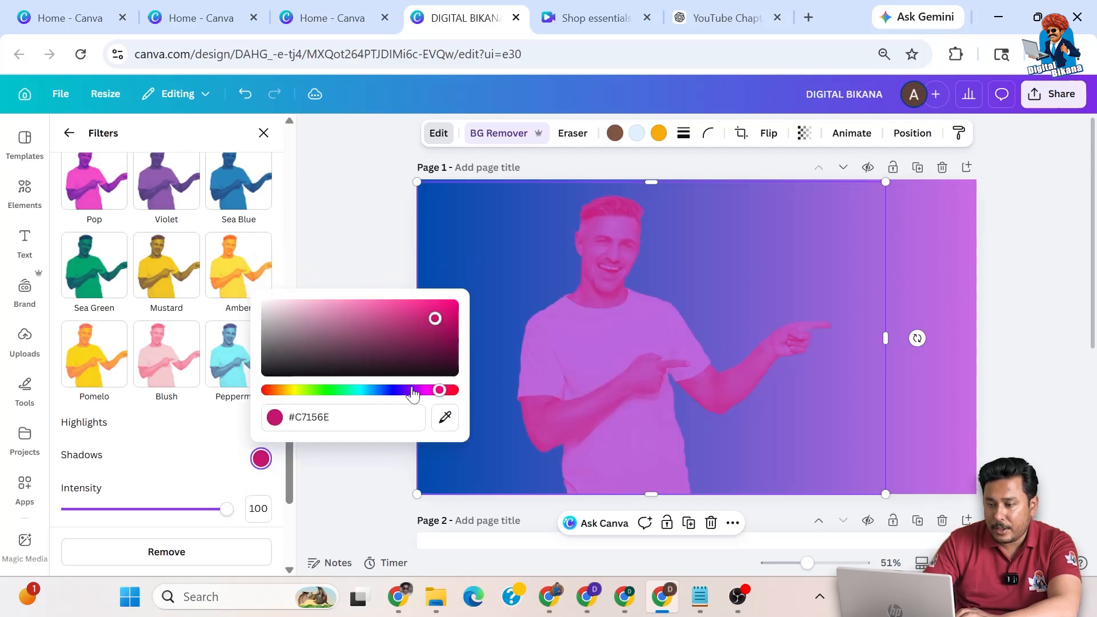
{"action": "left_click", "coordinate": [446, 417]}
{"action": "left_click", "coordinate": [503, 249]}
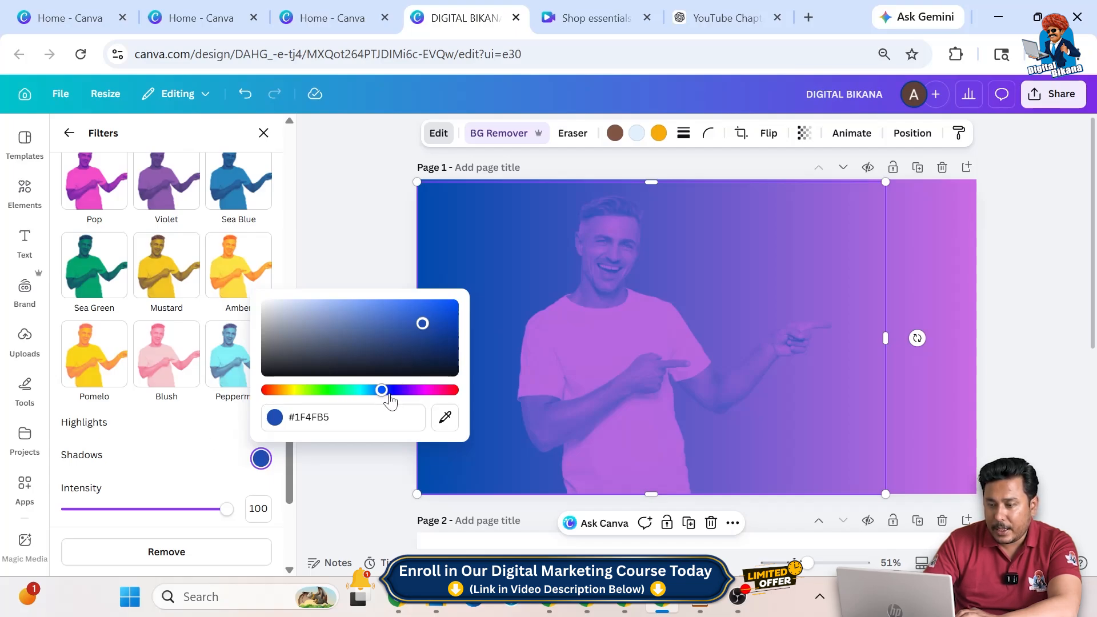
Step: Apply the Pop duotone filter to the man's cutout
{"action": "left_click", "coordinate": [97, 186]}
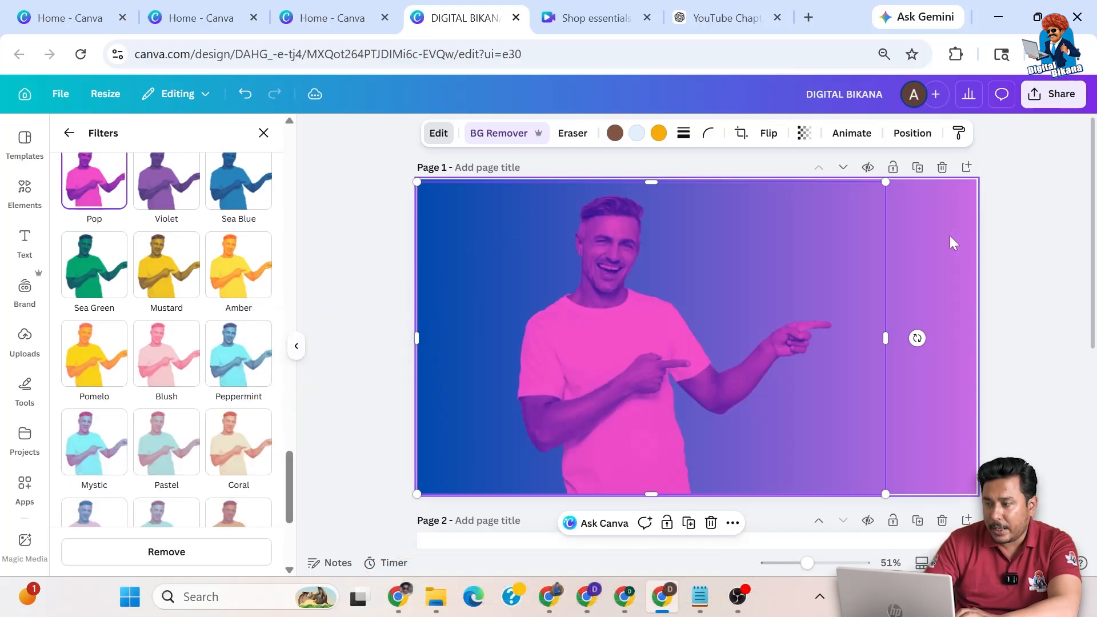
Step: Change the page background from the gradient to solid yellow, trying the photo's off-white and orange colours first
{"action": "left_click", "coordinate": [901, 232]}
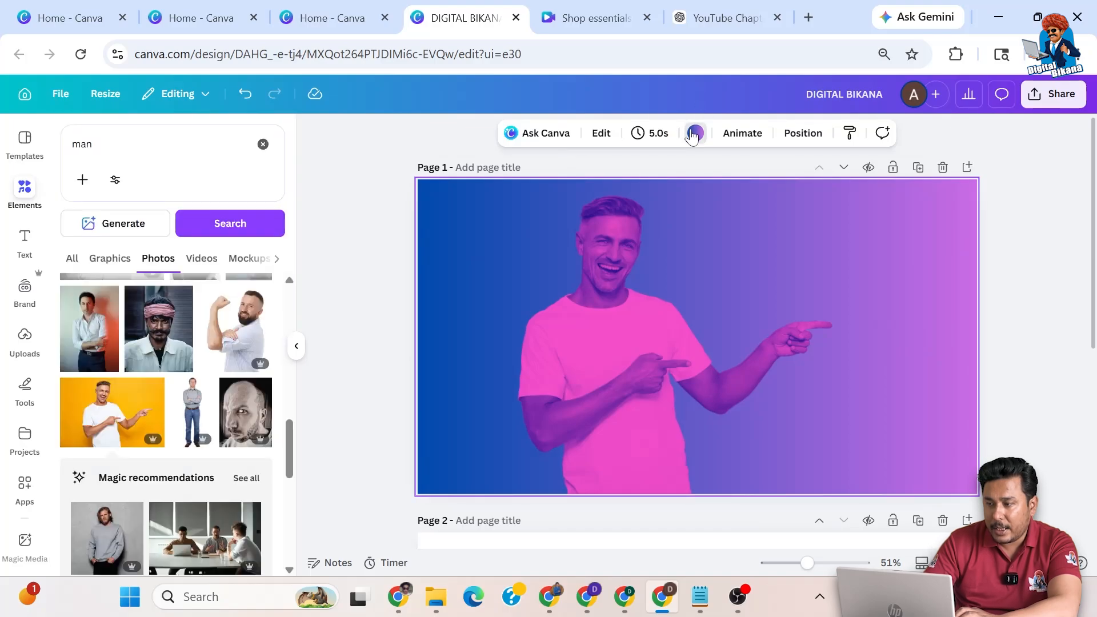
{"action": "left_click", "coordinate": [694, 134]}
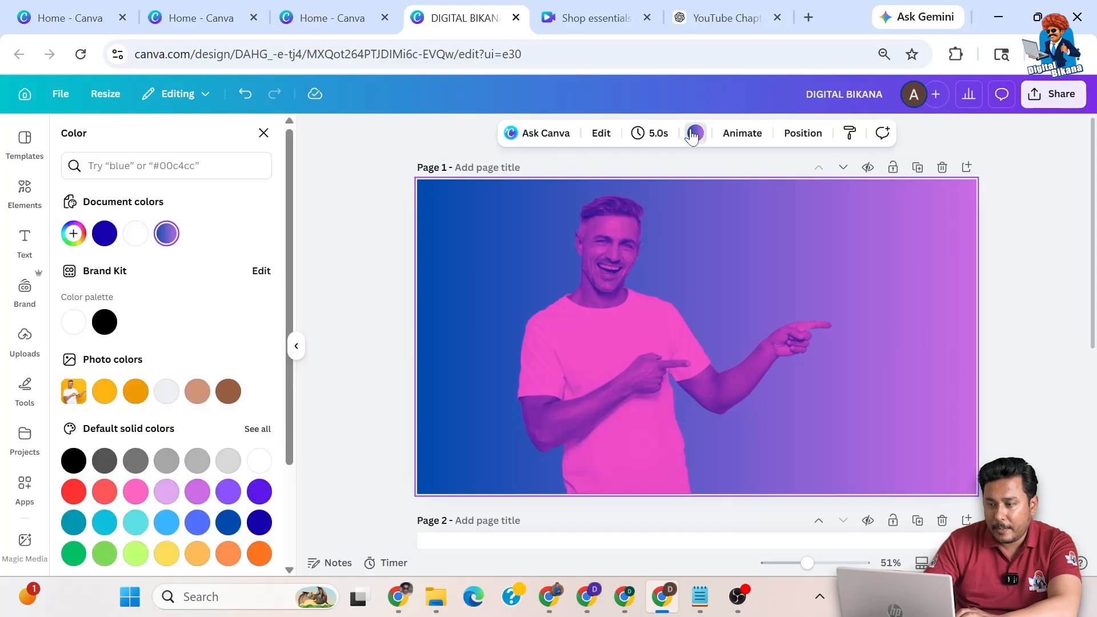
{"action": "right_click", "coordinate": [169, 398]}
{"action": "left_click", "coordinate": [167, 399]}
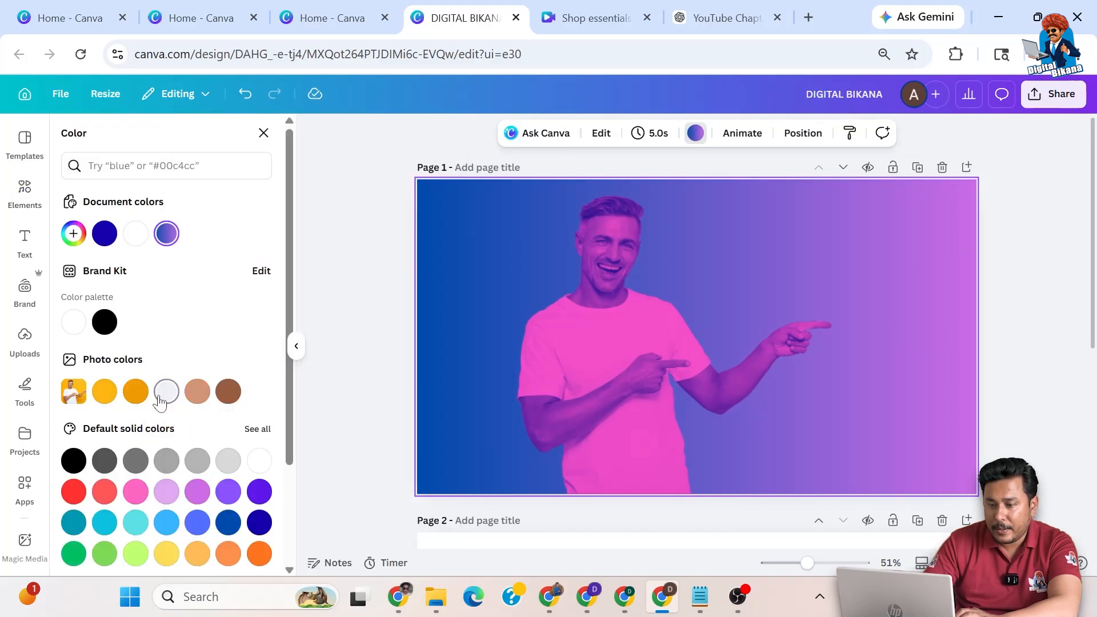
{"action": "left_click", "coordinate": [162, 401]}
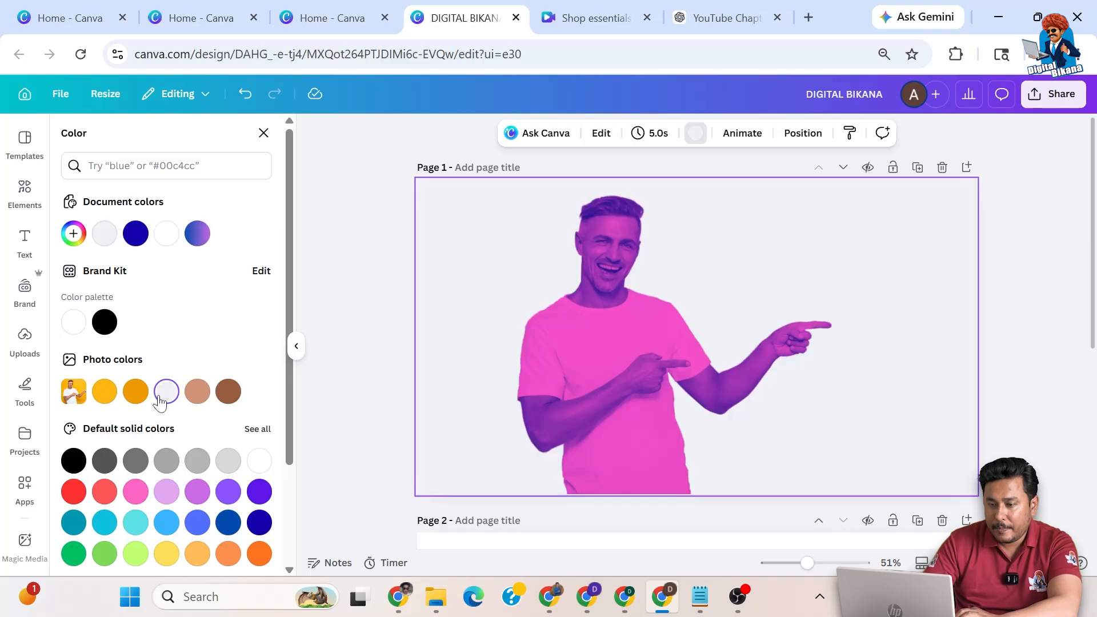
{"action": "left_click", "coordinate": [106, 394]}
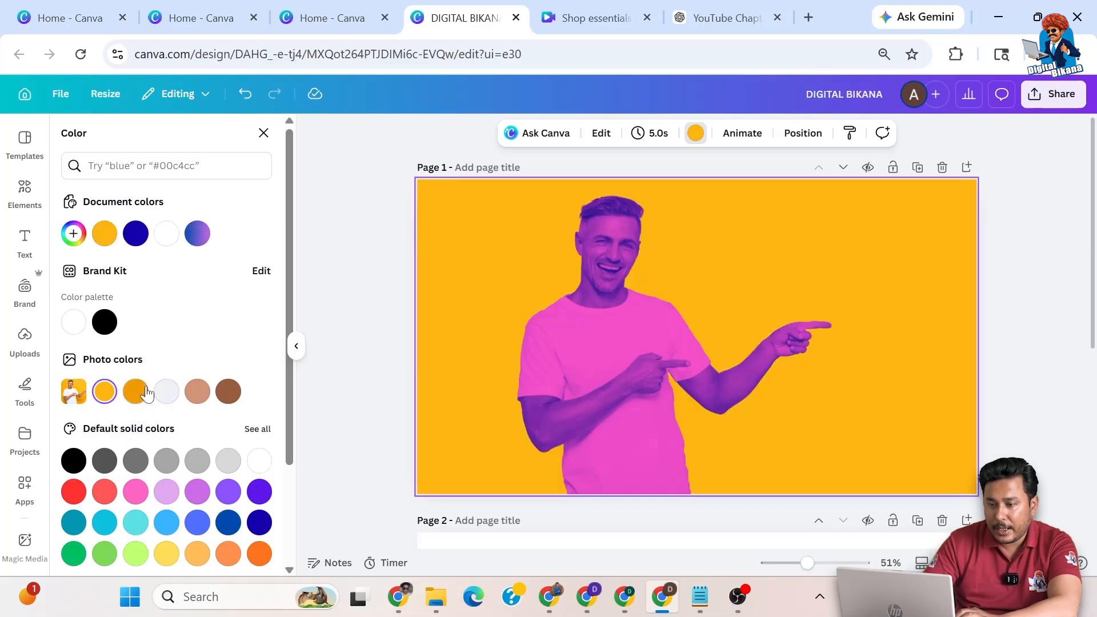
{"action": "scroll", "coordinate": [171, 468], "scroll_direction": "down", "scroll_amount": 2}
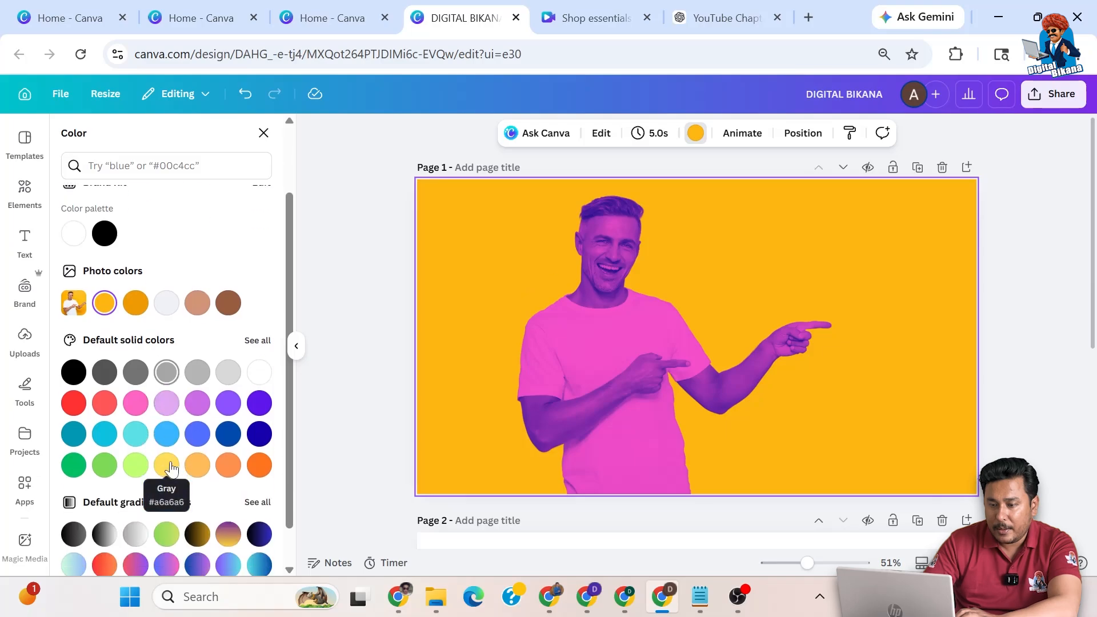
{"action": "left_click", "coordinate": [169, 466]}
Step: Lower the intensity of the man's duotone filter and shift his cutout slightly beyond the page's left edge
{"action": "left_click", "coordinate": [687, 325]}
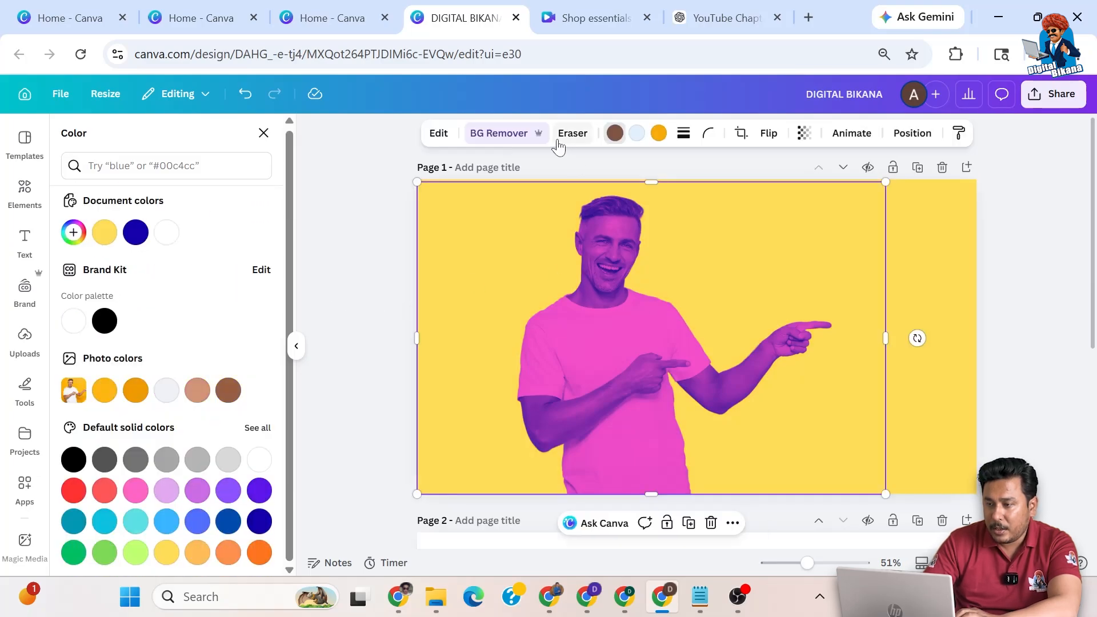
{"action": "left_click", "coordinate": [447, 140]}
{"action": "scroll", "coordinate": [162, 421], "scroll_direction": "down", "scroll_amount": 3}
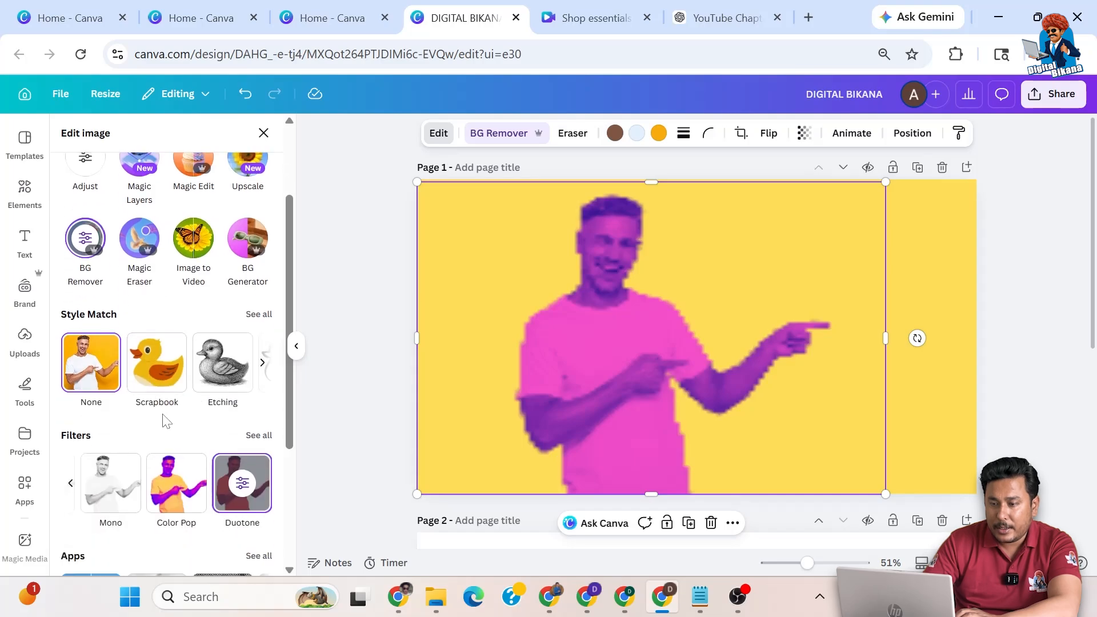
{"action": "scroll", "coordinate": [166, 421], "scroll_direction": "down", "scroll_amount": 2}
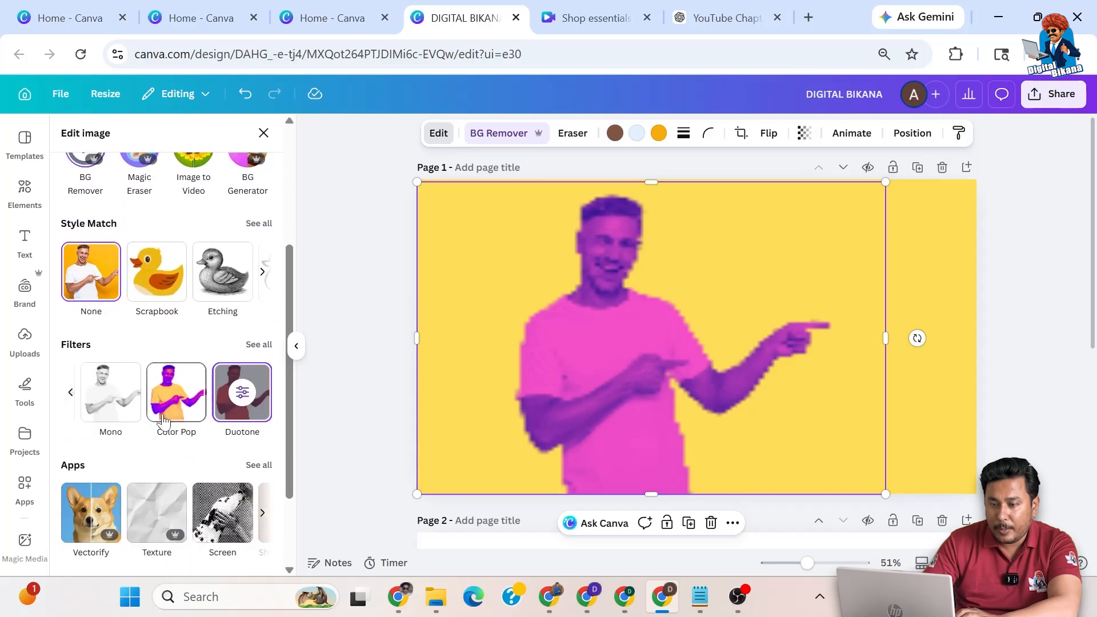
{"action": "left_click", "coordinate": [244, 393]}
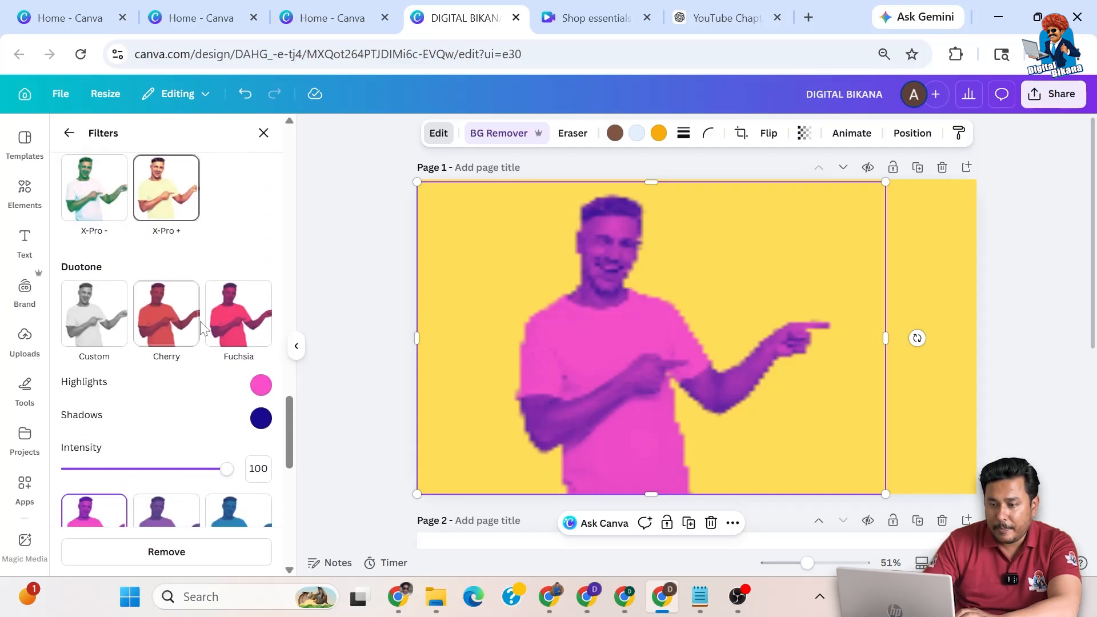
{"action": "scroll", "coordinate": [202, 330], "scroll_direction": "down", "scroll_amount": 2}
{"action": "left_click_drag", "start_coordinate": [226, 362], "coordinate": [160, 365]}
{"action": "left_click", "coordinate": [378, 293]}
{"action": "left_click_drag", "start_coordinate": [699, 285], "coordinate": [658, 284]}
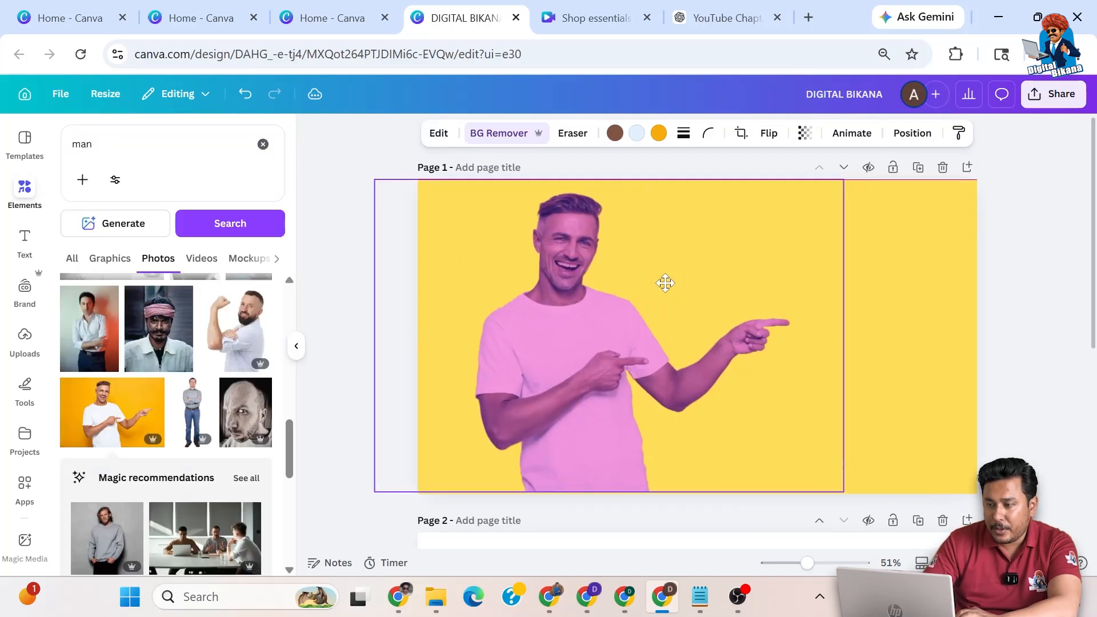
{"action": "left_click", "coordinate": [383, 158]}
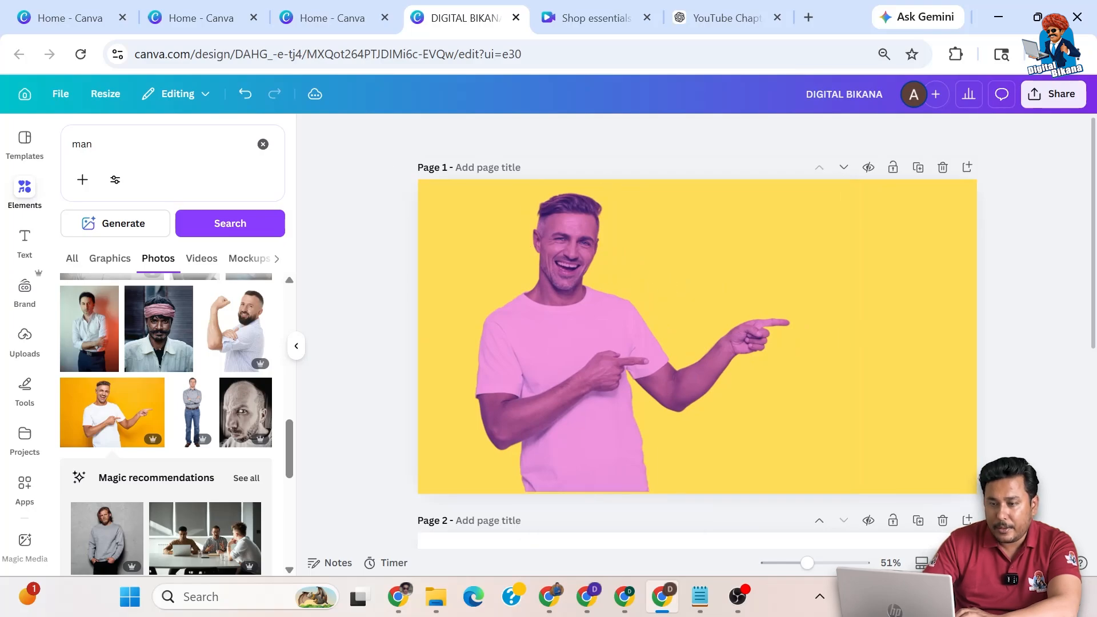
Step: Add a heading to the page reading "DIGITAL BIKANA", with each word on its own line
{"action": "left_click", "coordinate": [31, 247]}
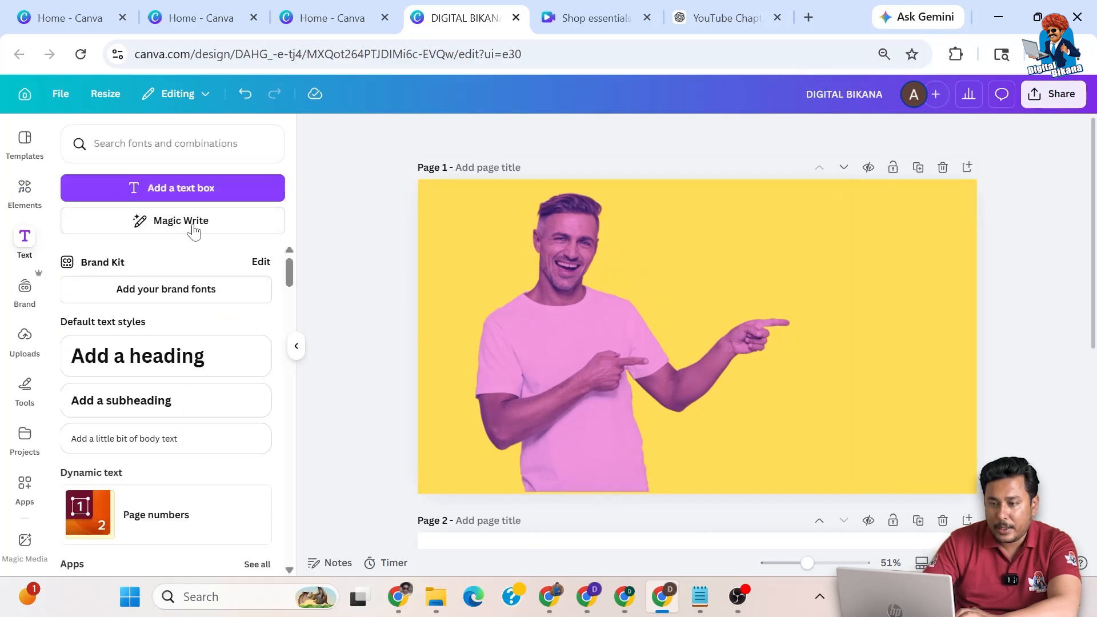
{"action": "left_click", "coordinate": [186, 360]}
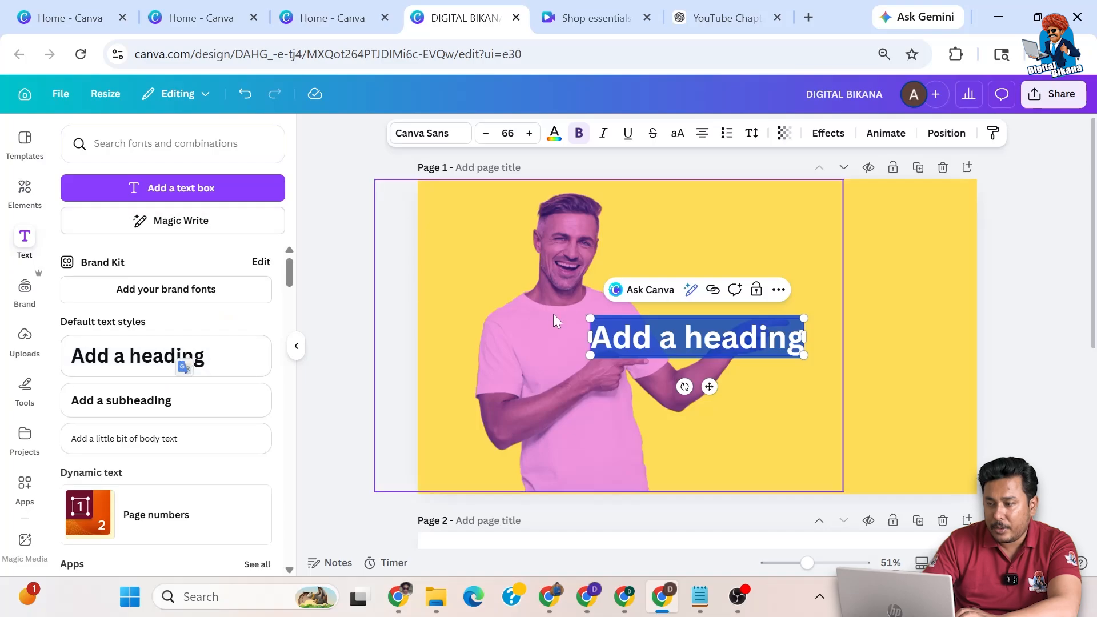
{"action": "type", "text": "DIGITAL"}
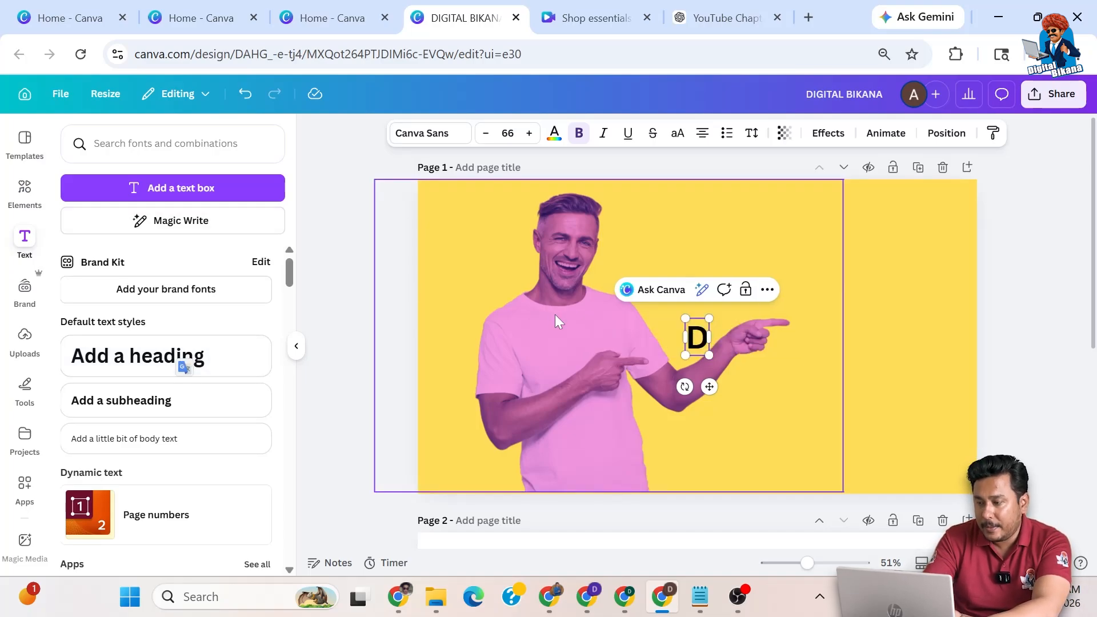
{"action": "key", "text": "Return"}
{"action": "type", "text": "BIKANA"}
Step: Colour all of the heading text white and browse the Display fonts for it
{"action": "key", "text": "ctrl+a"}
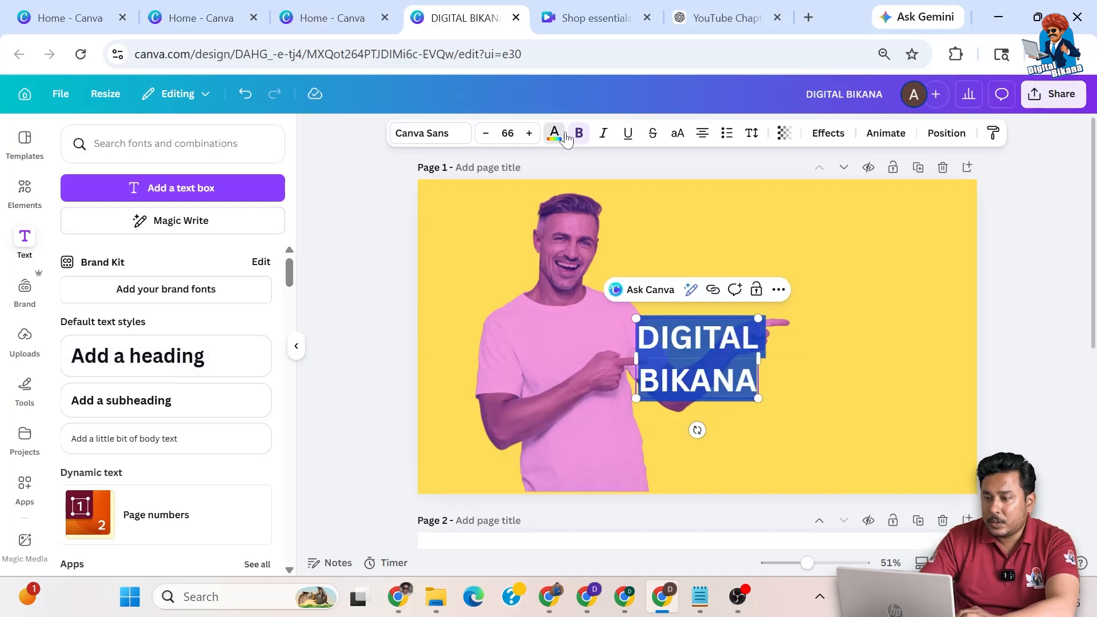
{"action": "left_click", "coordinate": [555, 132]}
{"action": "left_click", "coordinate": [75, 323]}
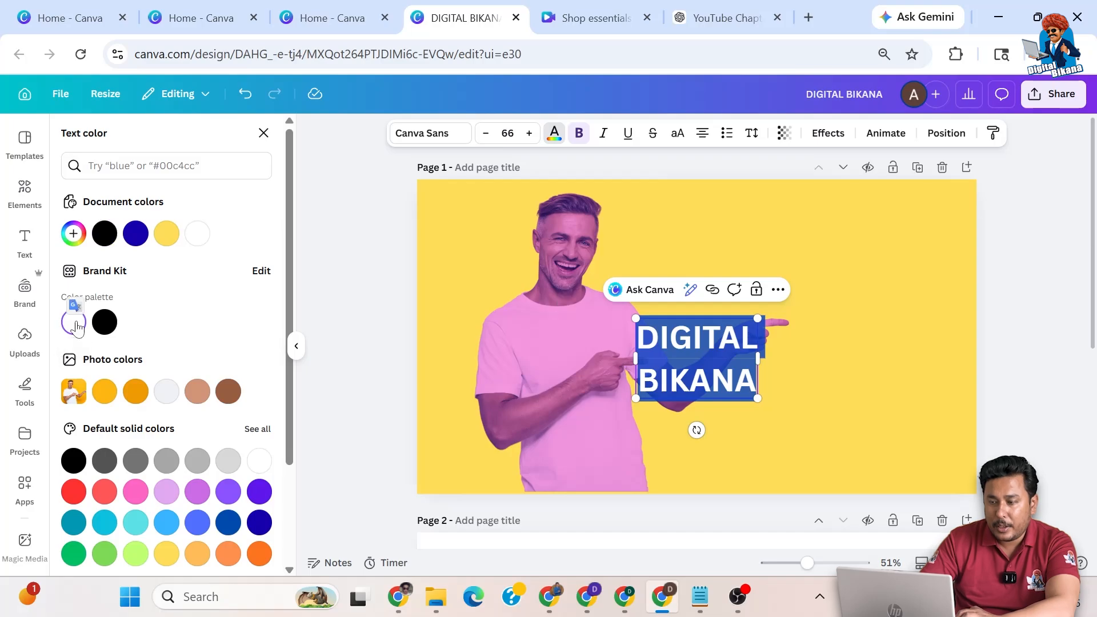
{"action": "left_click", "coordinate": [436, 134]}
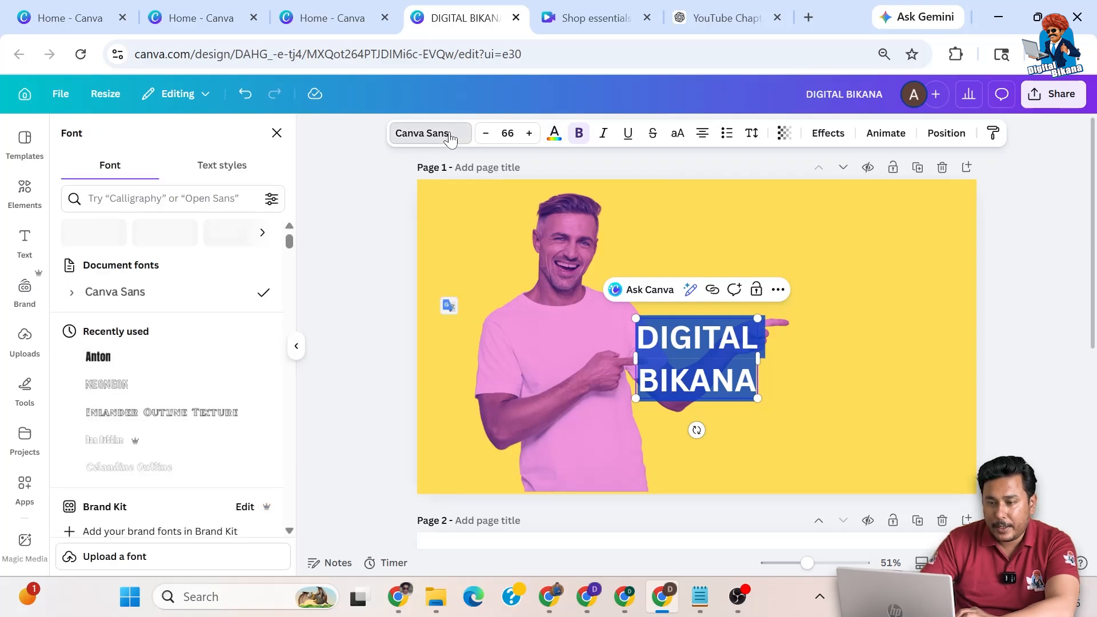
{"action": "left_click", "coordinate": [234, 233]}
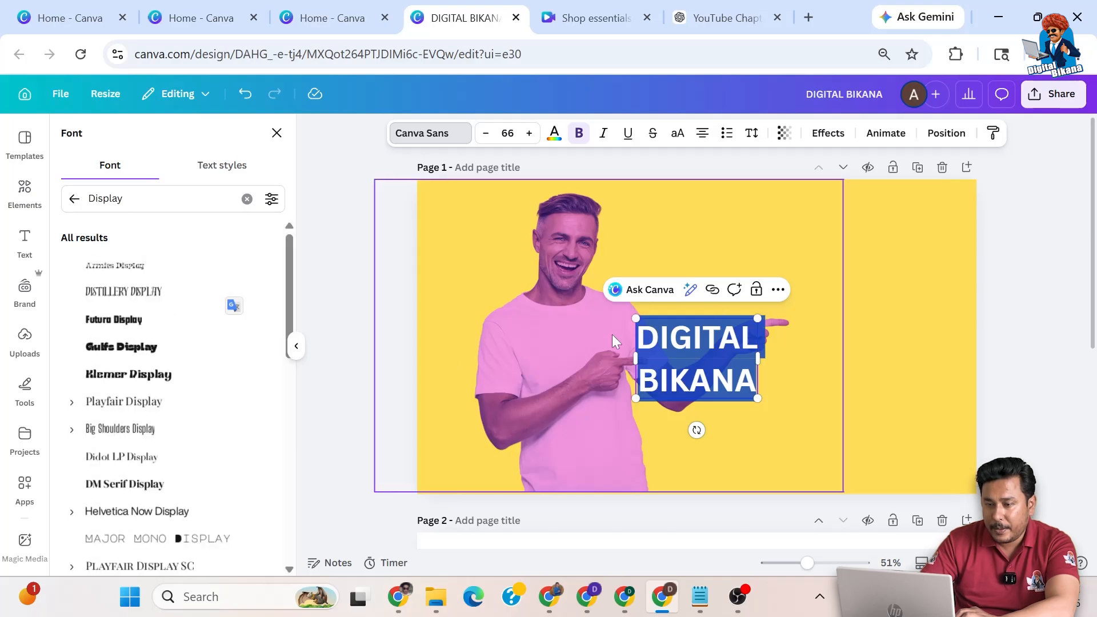
Step: Enlarge the heading to font size 101 and place it in the page's upper-right area, above the man's pointing finger
{"action": "left_click_drag", "start_coordinate": [758, 318], "coordinate": [849, 259]}
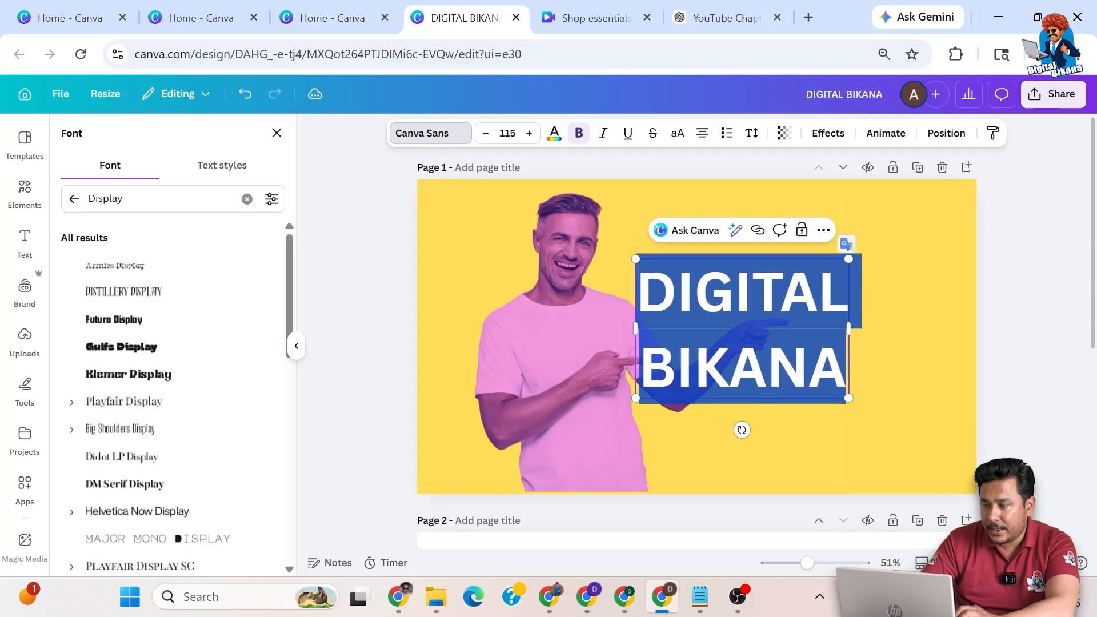
{"action": "left_click_drag", "start_coordinate": [780, 318], "coordinate": [893, 260]}
{"action": "left_click", "coordinate": [1005, 335]}
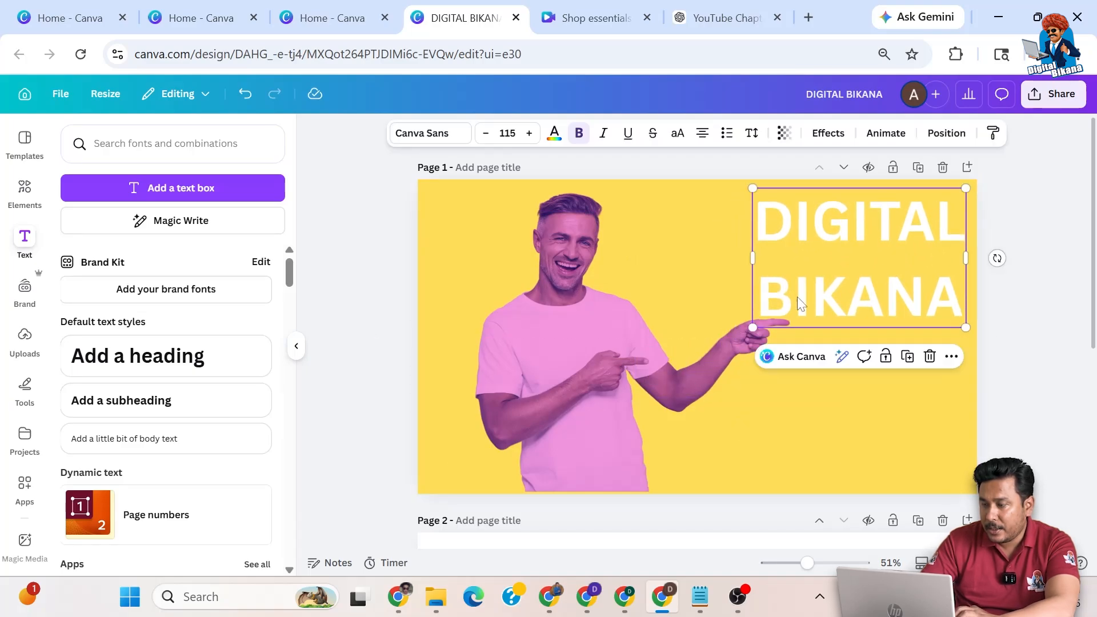
{"action": "left_click_drag", "start_coordinate": [752, 326], "coordinate": [780, 310]}
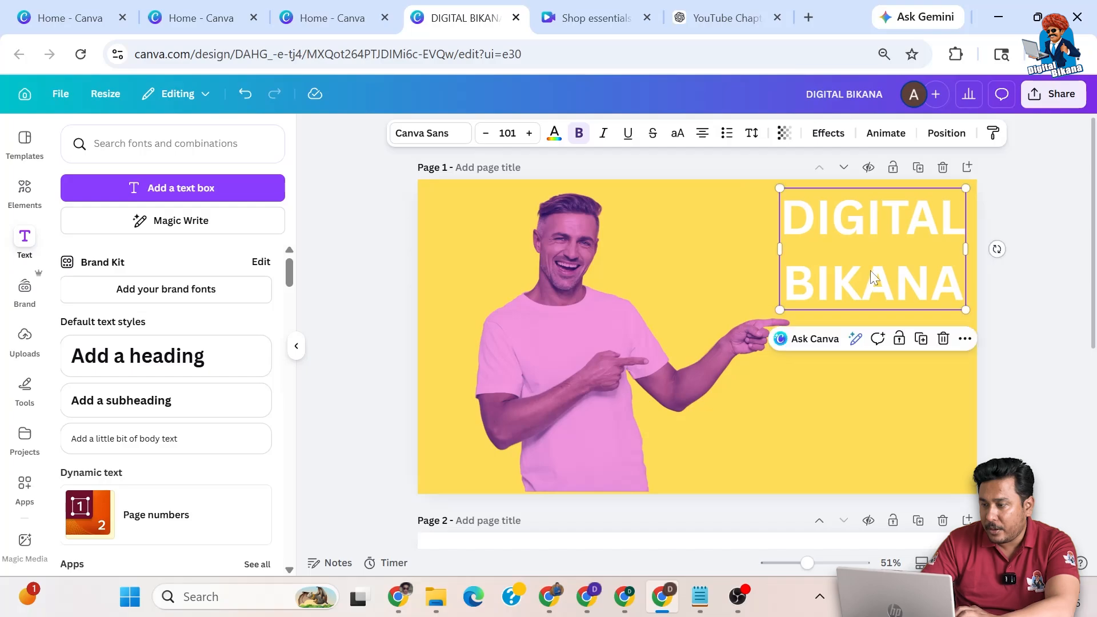
{"action": "left_click_drag", "start_coordinate": [873, 279], "coordinate": [876, 283]}
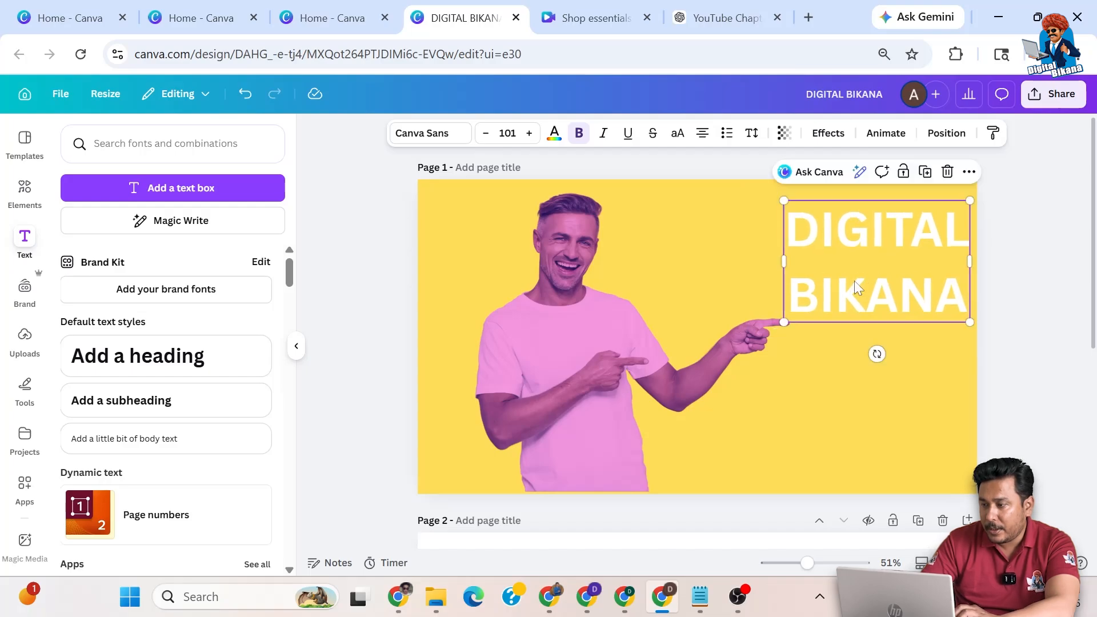
Step: Apply the Glitch effect to the heading with an offset of 85
{"action": "left_click", "coordinate": [828, 137]}
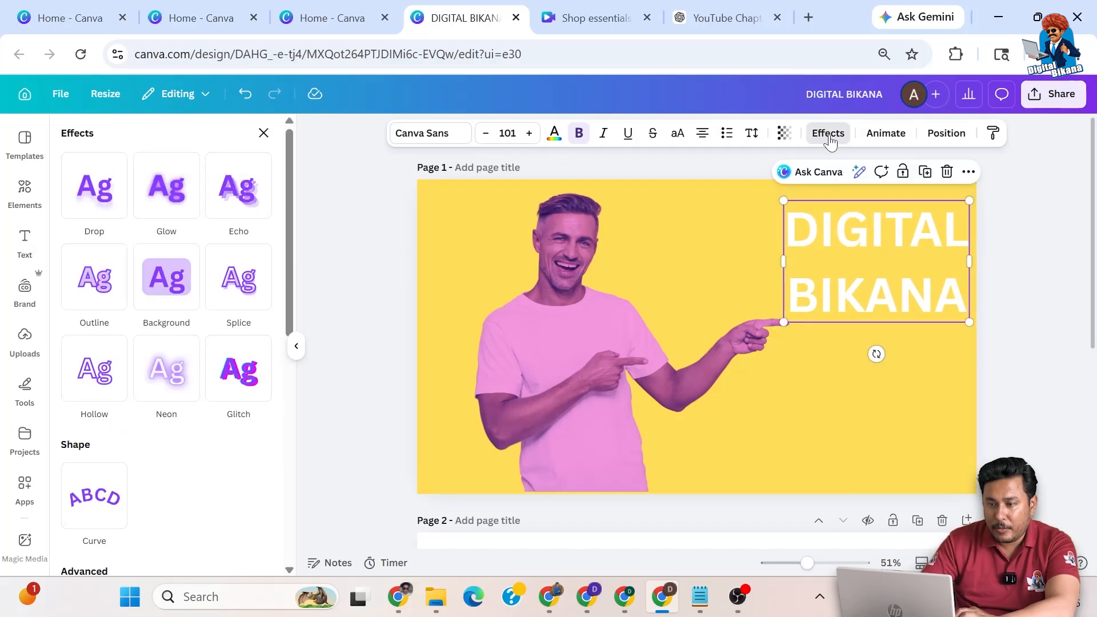
{"action": "left_click", "coordinate": [238, 388]}
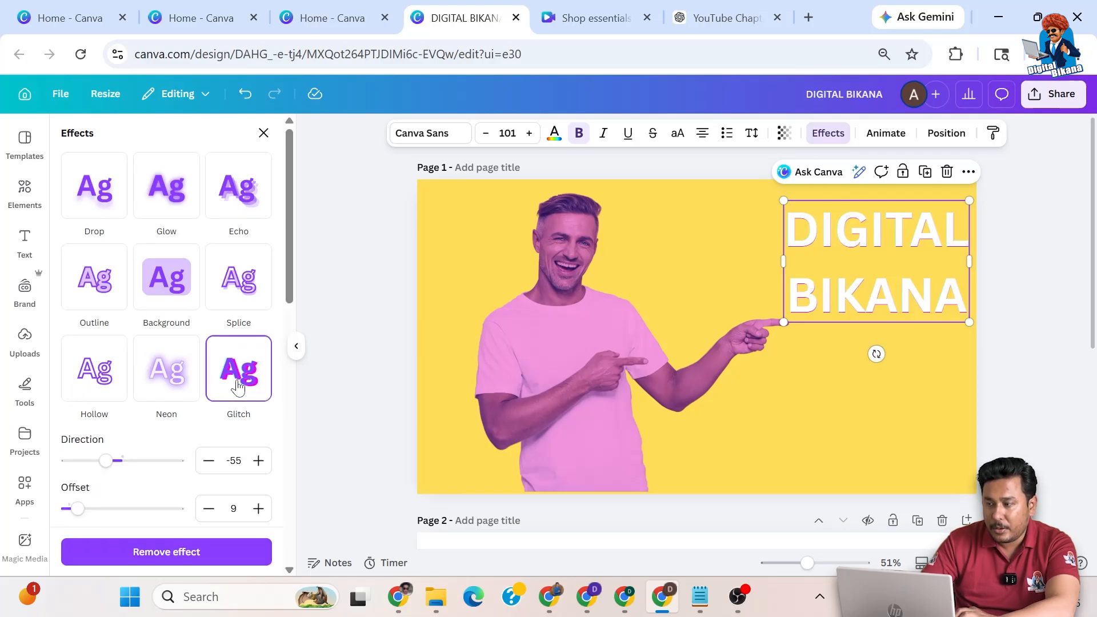
{"action": "scroll", "coordinate": [180, 428], "scroll_direction": "down", "scroll_amount": 3}
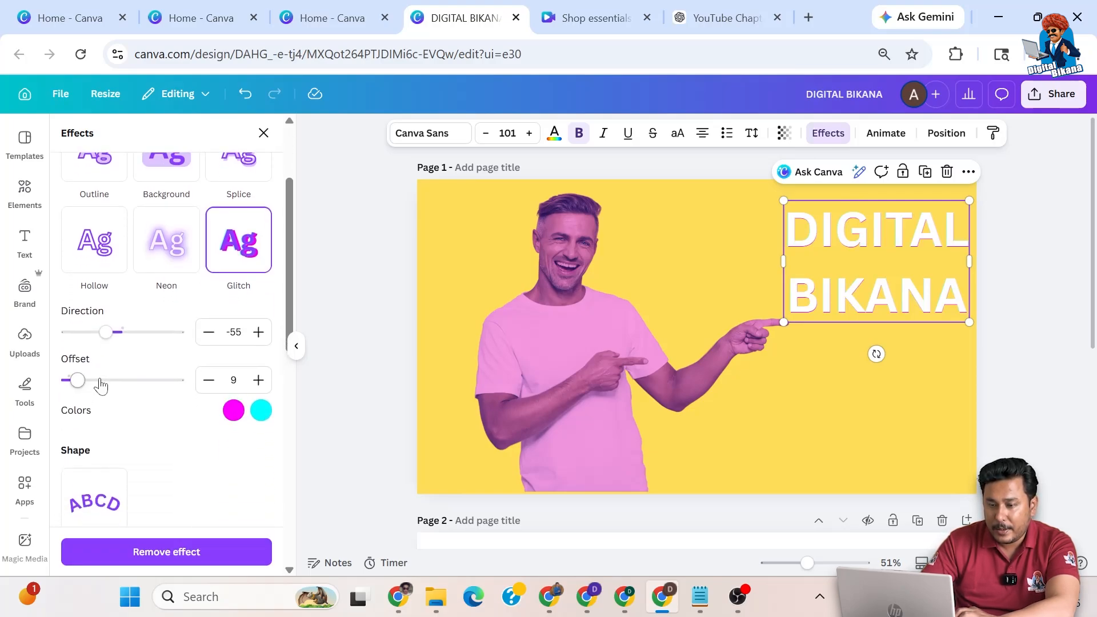
{"action": "left_click_drag", "start_coordinate": [80, 386], "coordinate": [162, 381]}
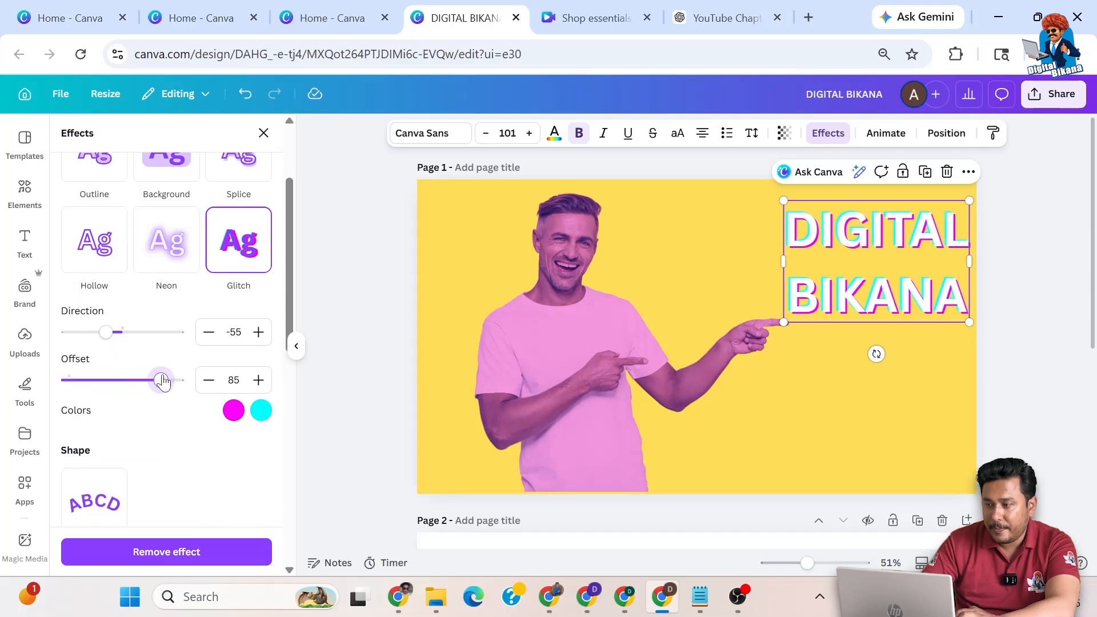
{"action": "left_click", "coordinate": [375, 318]}
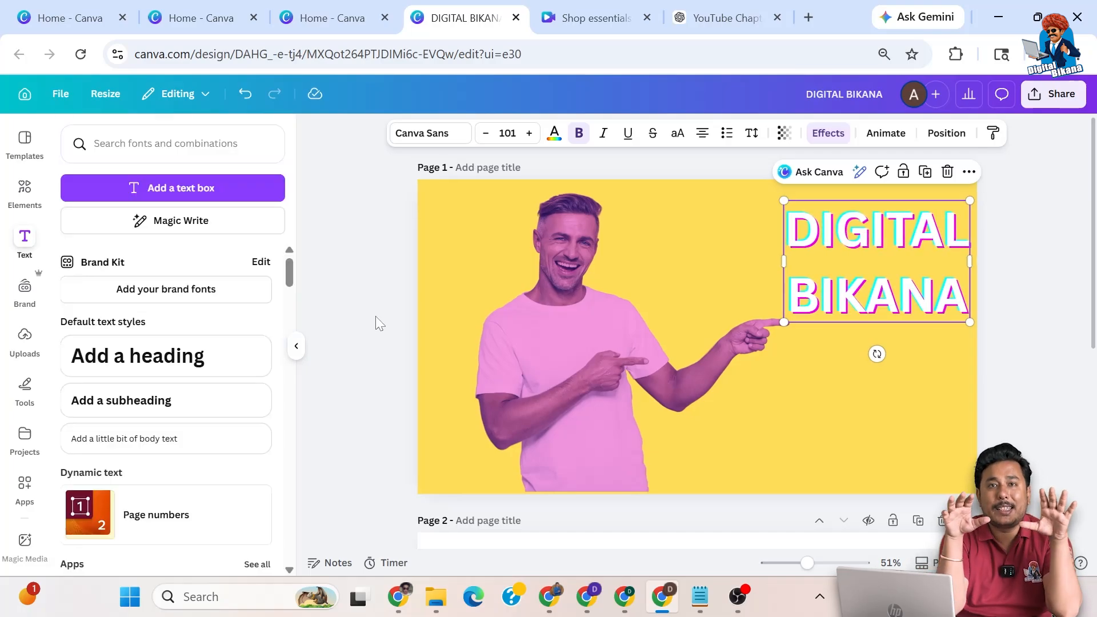